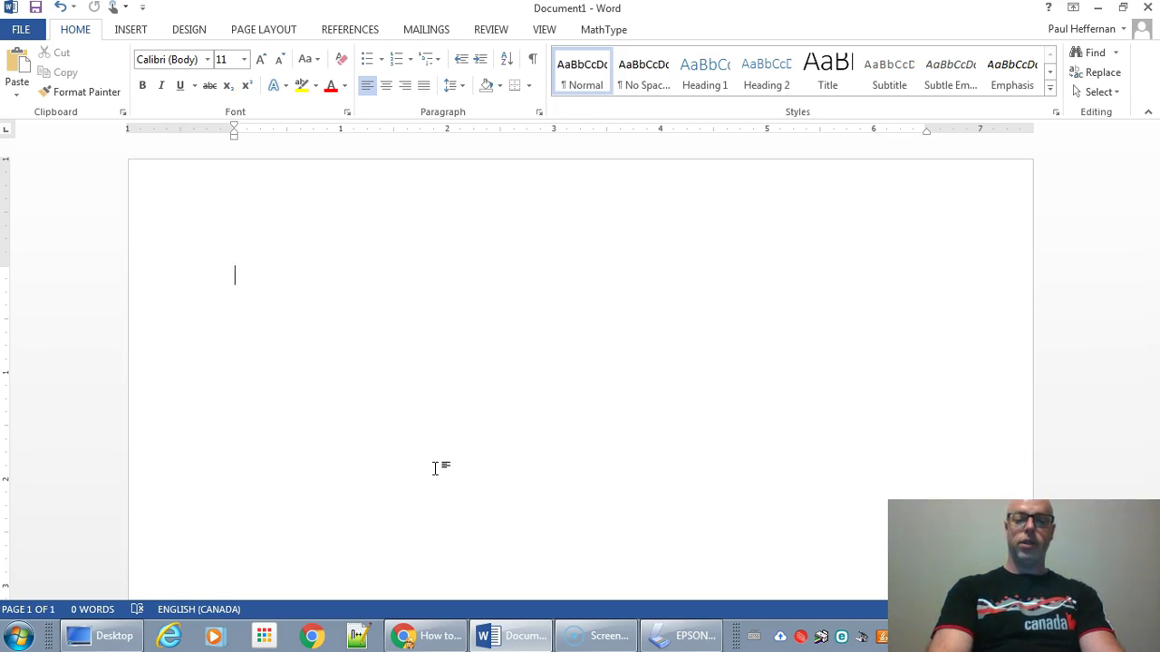
# Write the equation y = A x^2 + B x + C as plain text on the first line
pyautogui.write('y ')
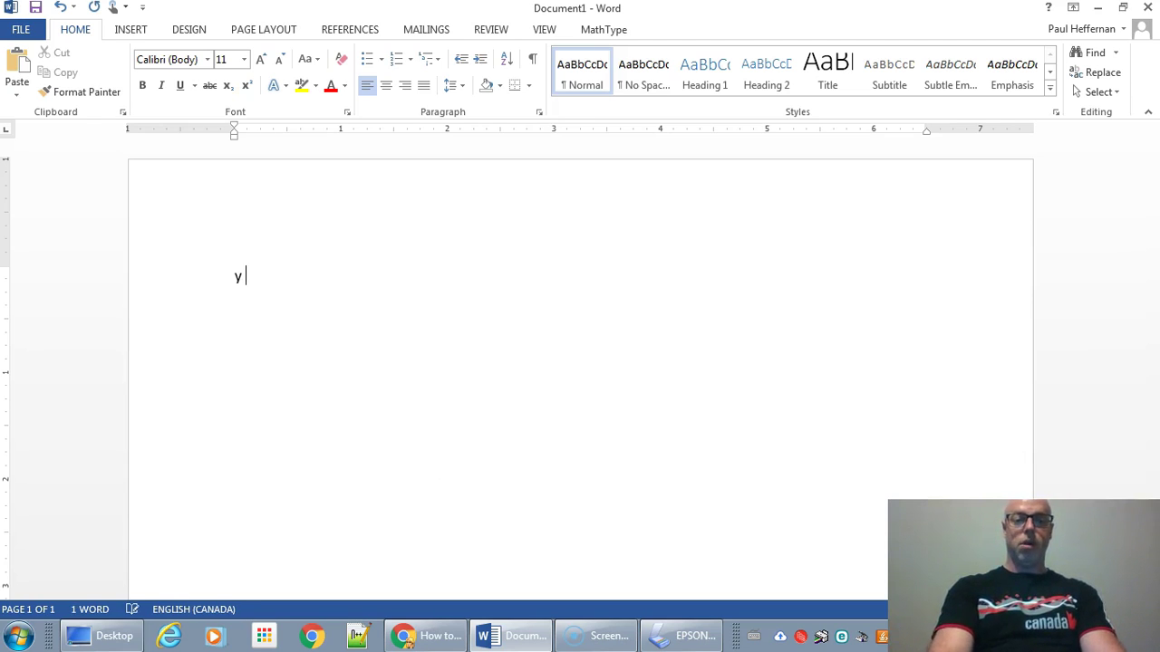
pyautogui.write('= A x')
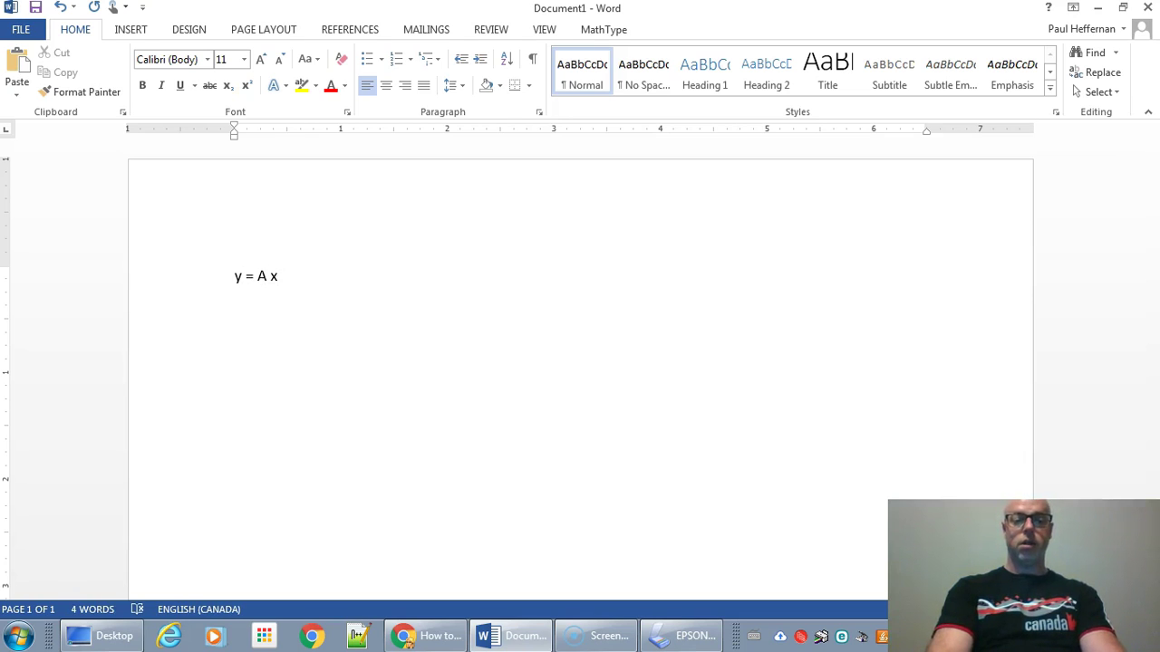
pyautogui.write('^2')
pyautogui.press('BackSpace')
pyautogui.write('^2')
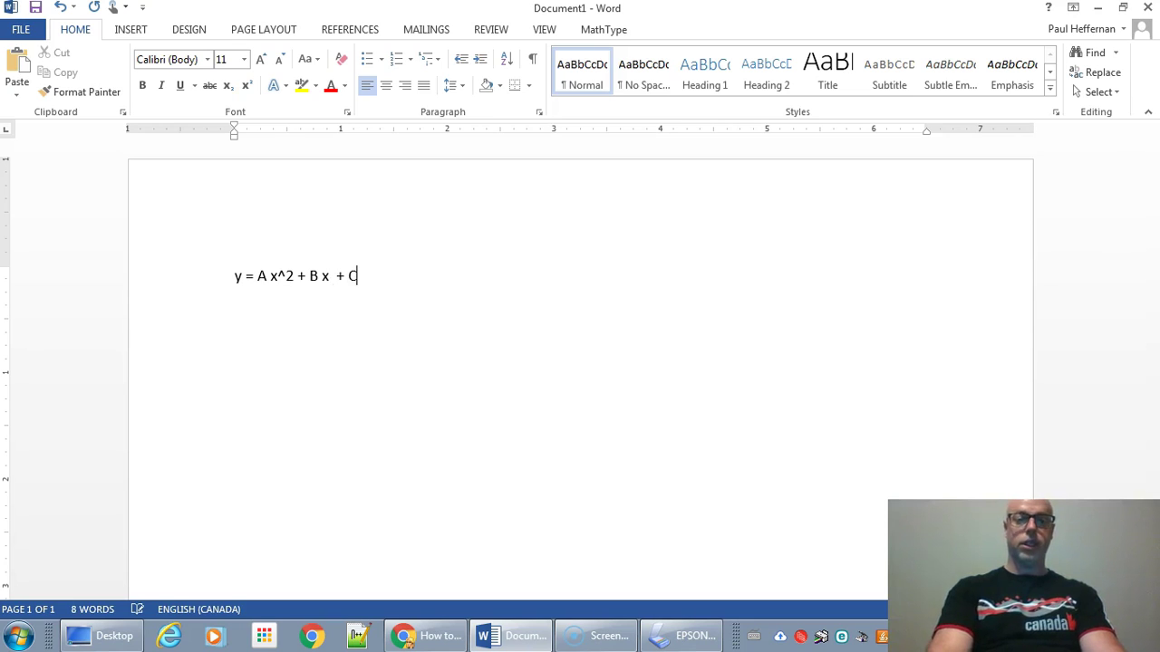
# Write y = A x2 + B x + C on a second line and format its 2 as superscript
pyautogui.write('y = A x2 + B x + C')
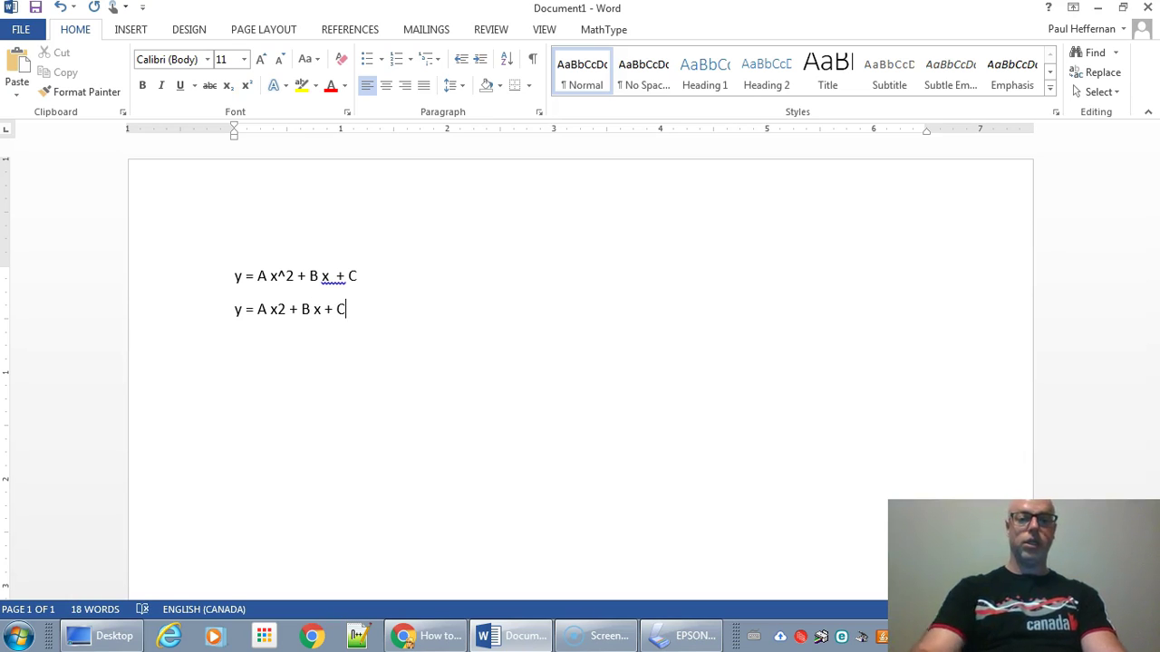
pyautogui.click(284, 308)
pyautogui.click(246, 86)
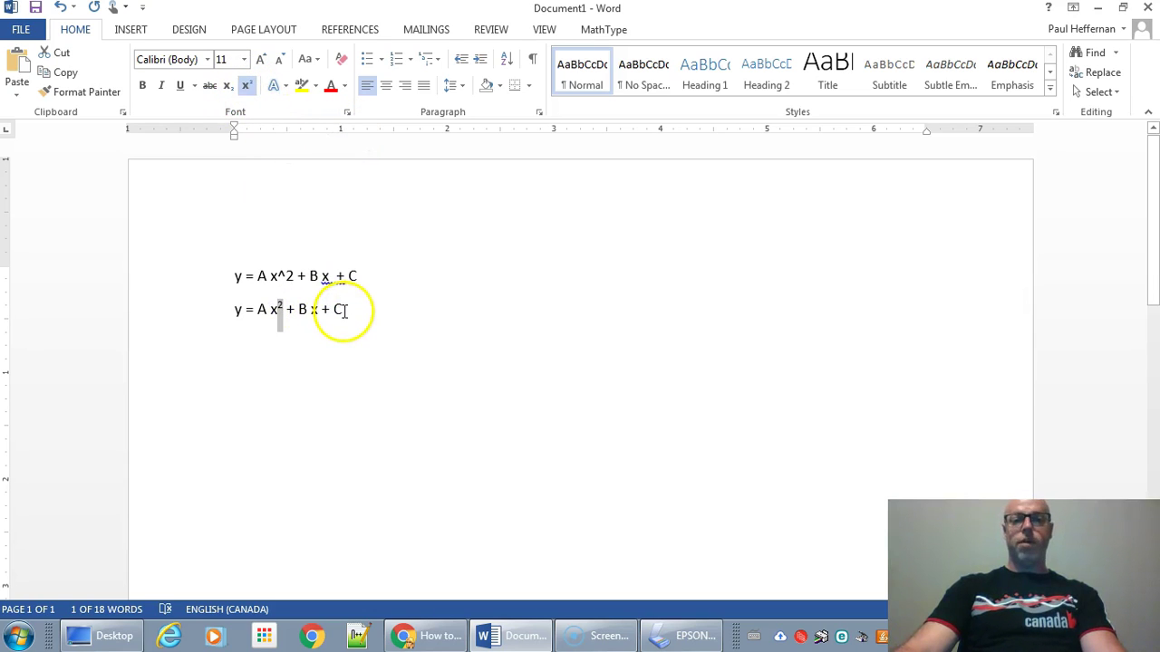
# Check the Superscript effect of the second equation's exponent in the font settings and keep it enabled
pyautogui.rightClick(280, 317)
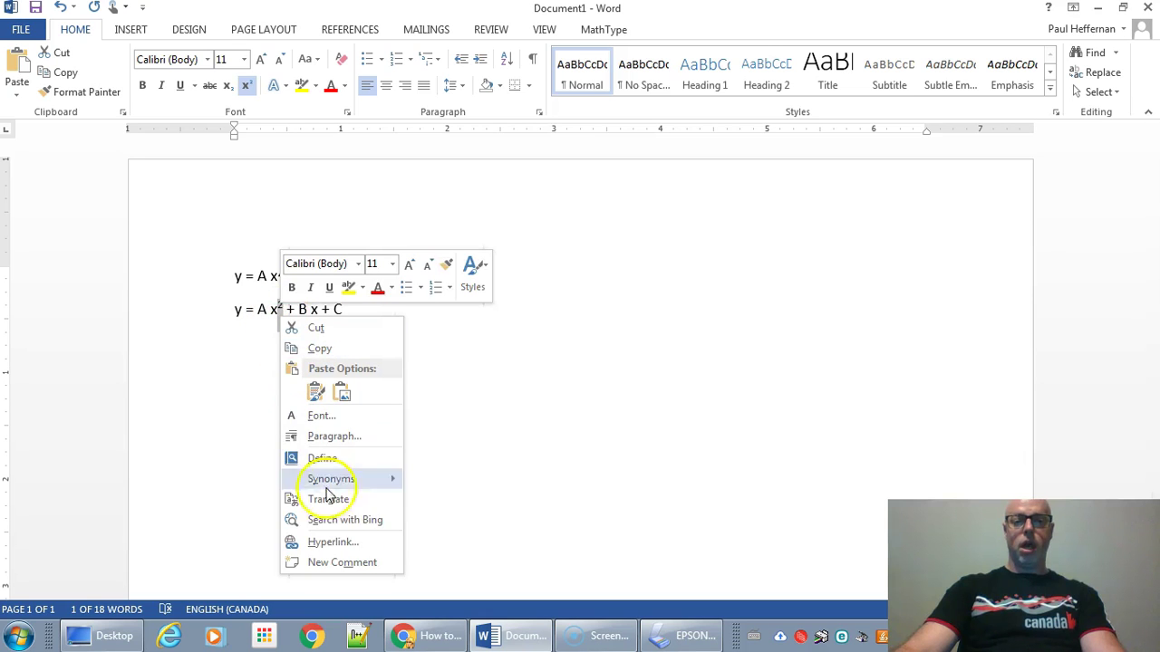
pyautogui.click(320, 416)
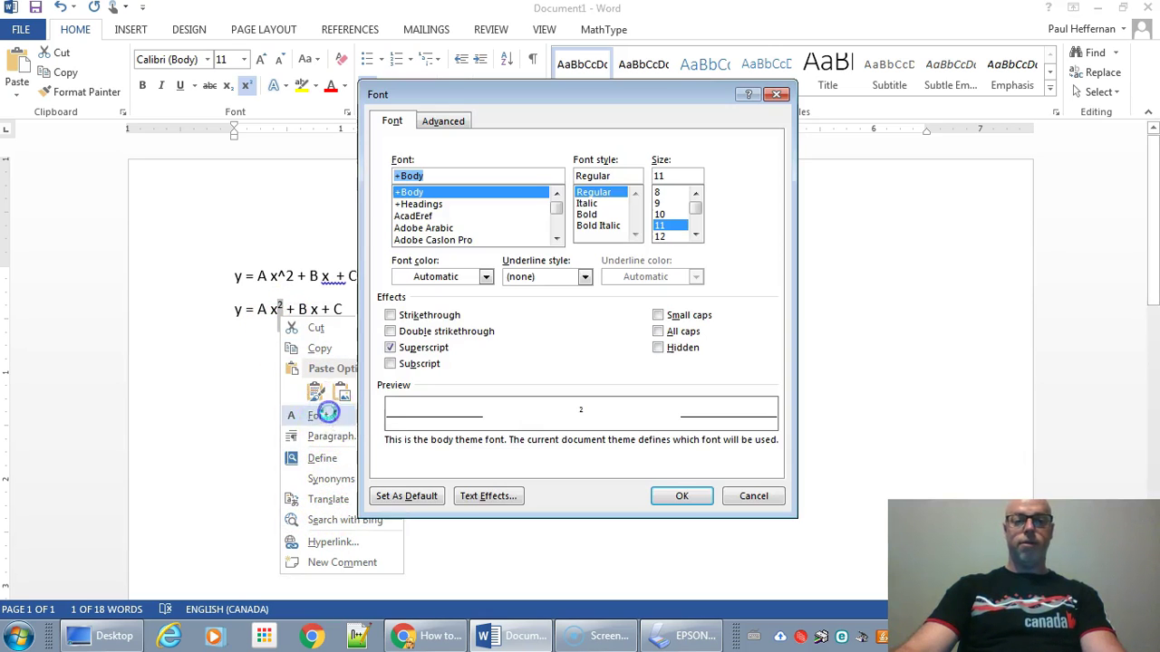
pyautogui.click(391, 347)
pyautogui.click(403, 349)
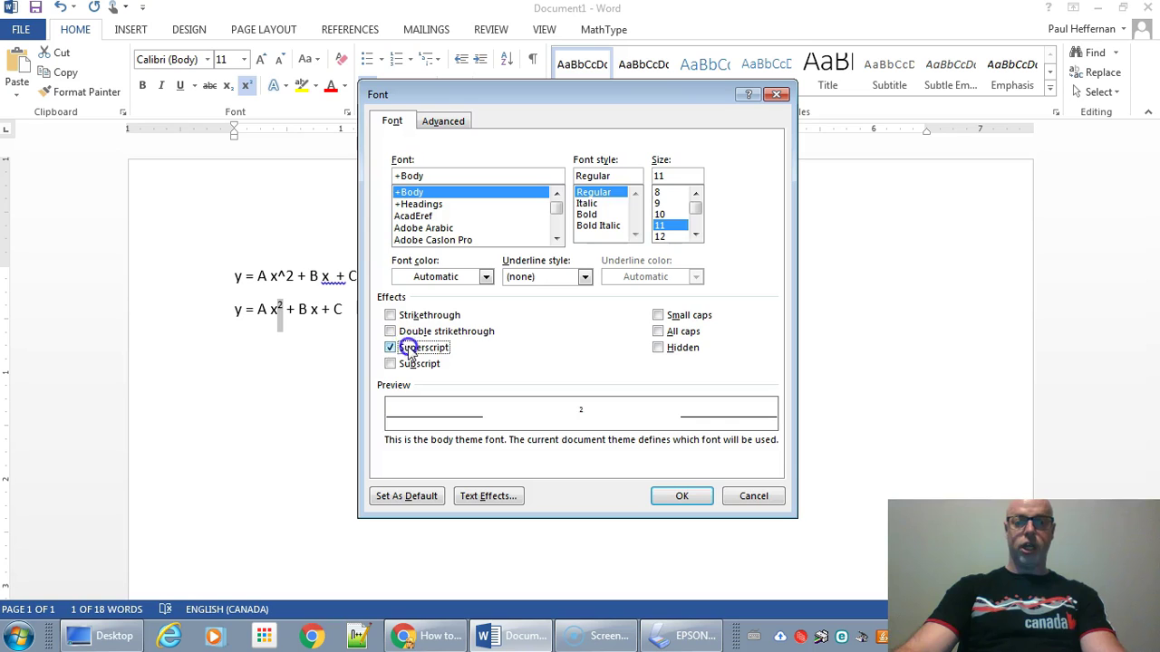
pyautogui.click(703, 496)
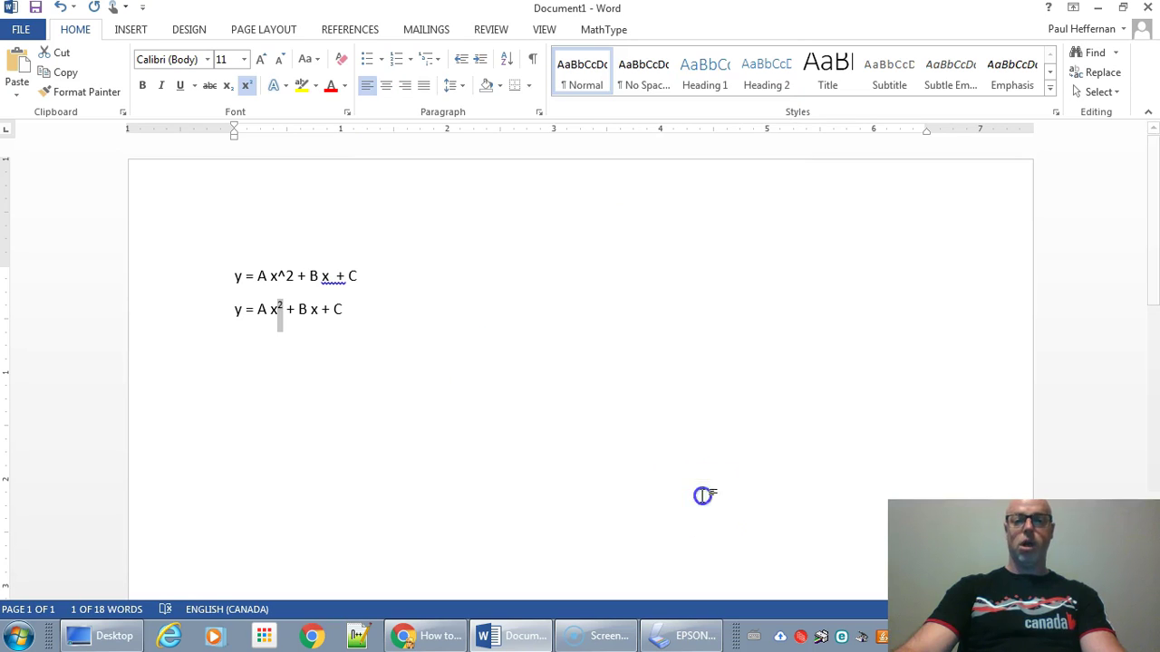
# Insert a built-in equation on a new line below the second equation and begin it with y = Ax
pyautogui.click(380, 320)
pyautogui.press('Return')
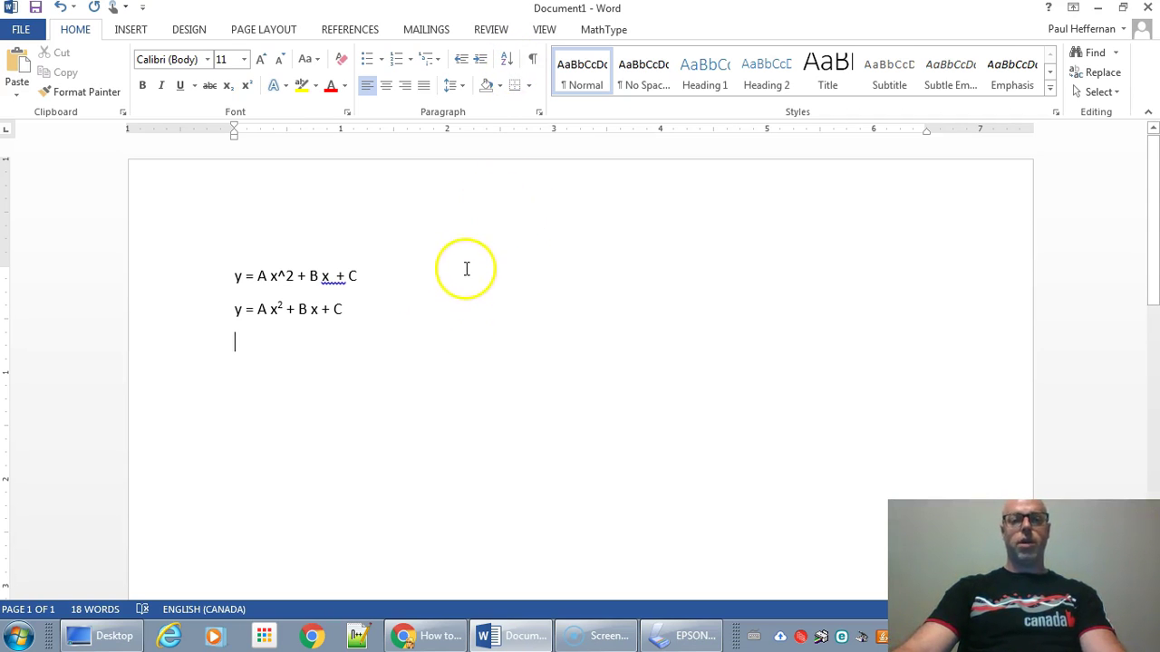
pyautogui.click(134, 33)
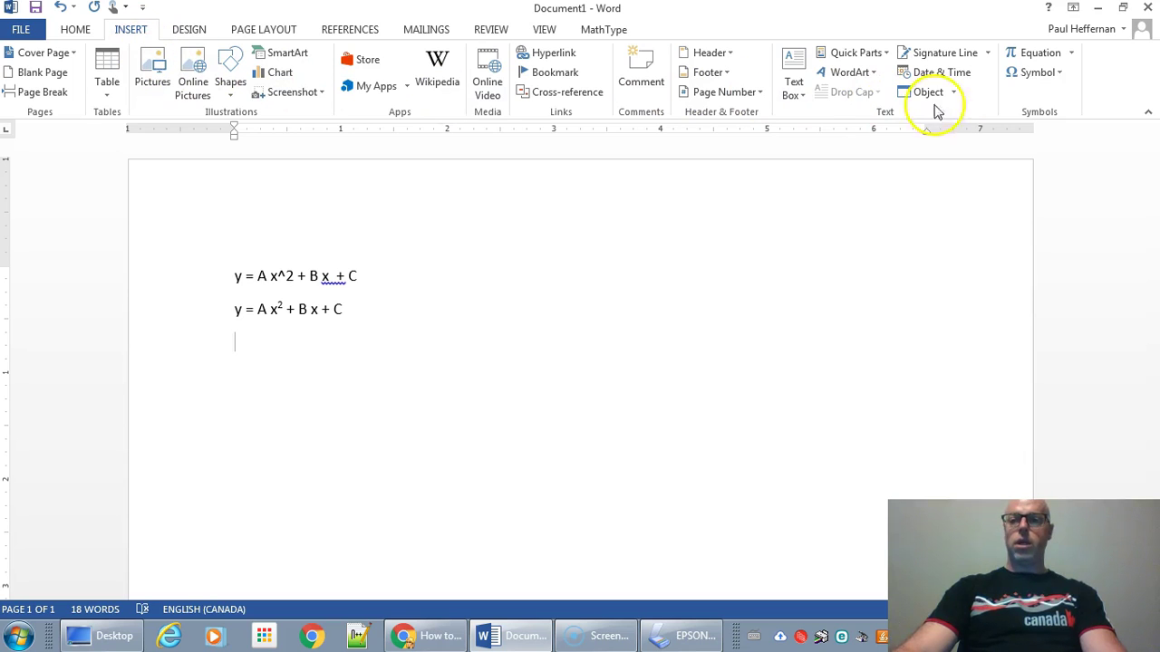
pyautogui.click(1039, 53)
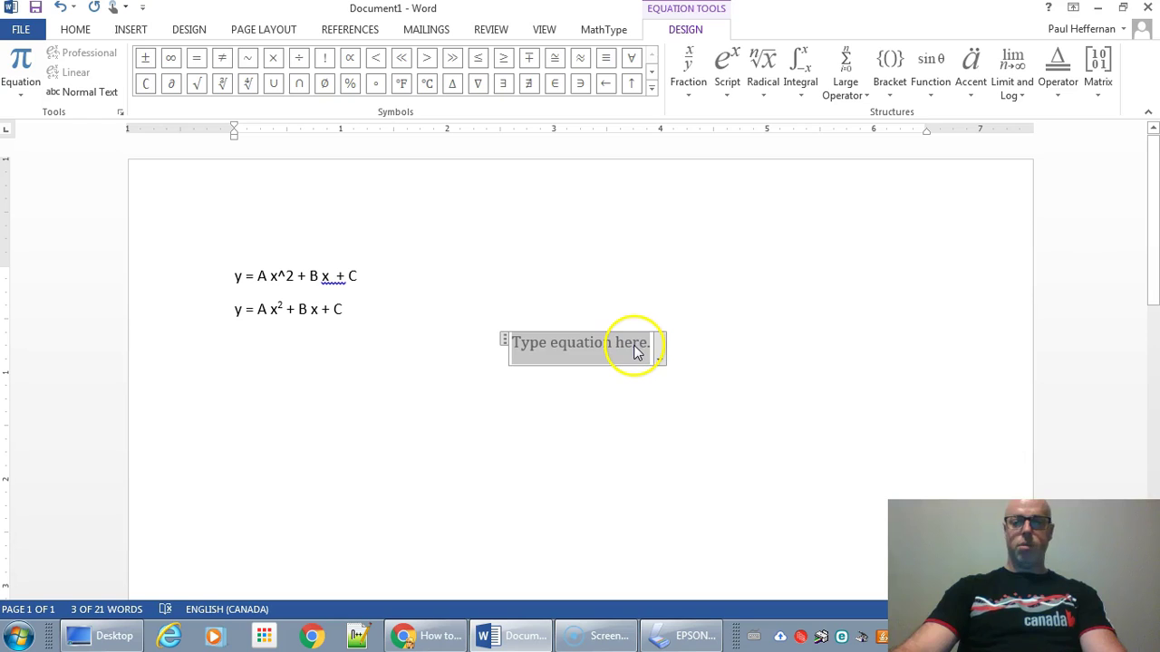
pyautogui.click(637, 350)
pyautogui.write('y = ')
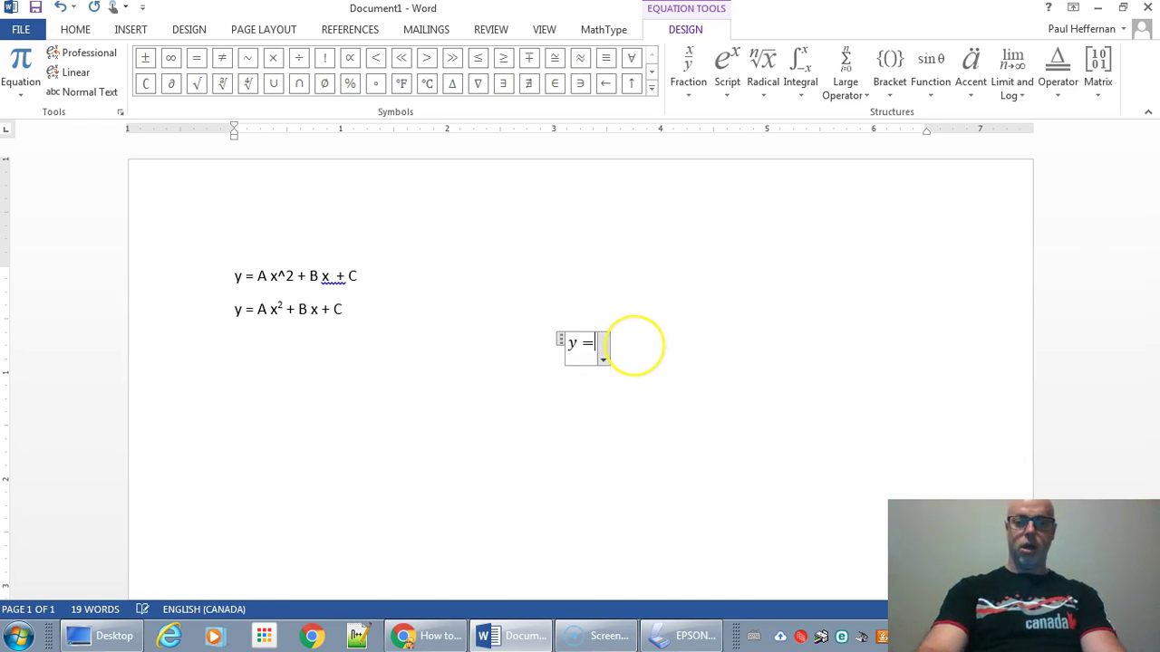
pyautogui.write('Ax')
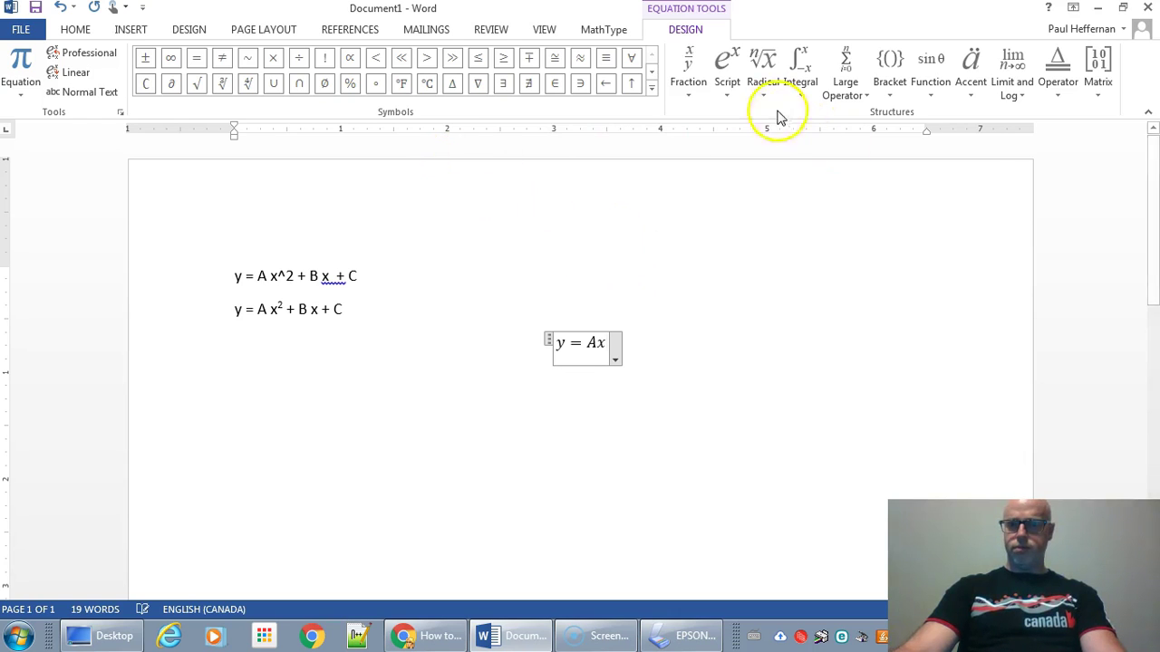
# Add a superscript structure to the equation with x as the base and 2 as the exponent
pyautogui.click(728, 63)
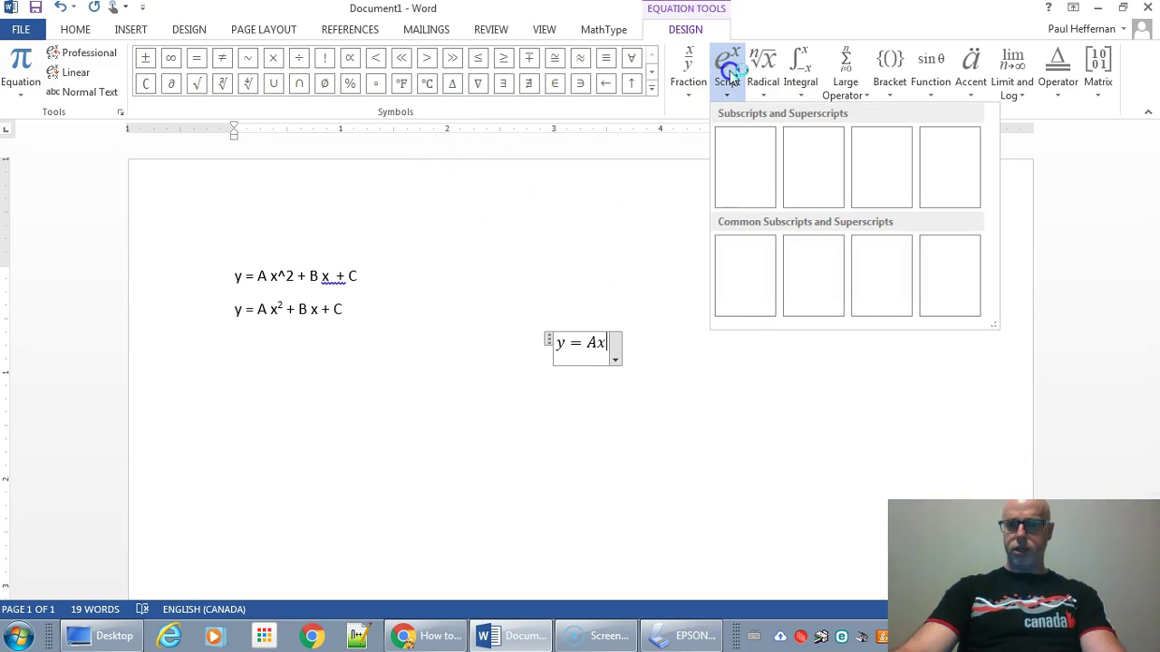
pyautogui.click(761, 152)
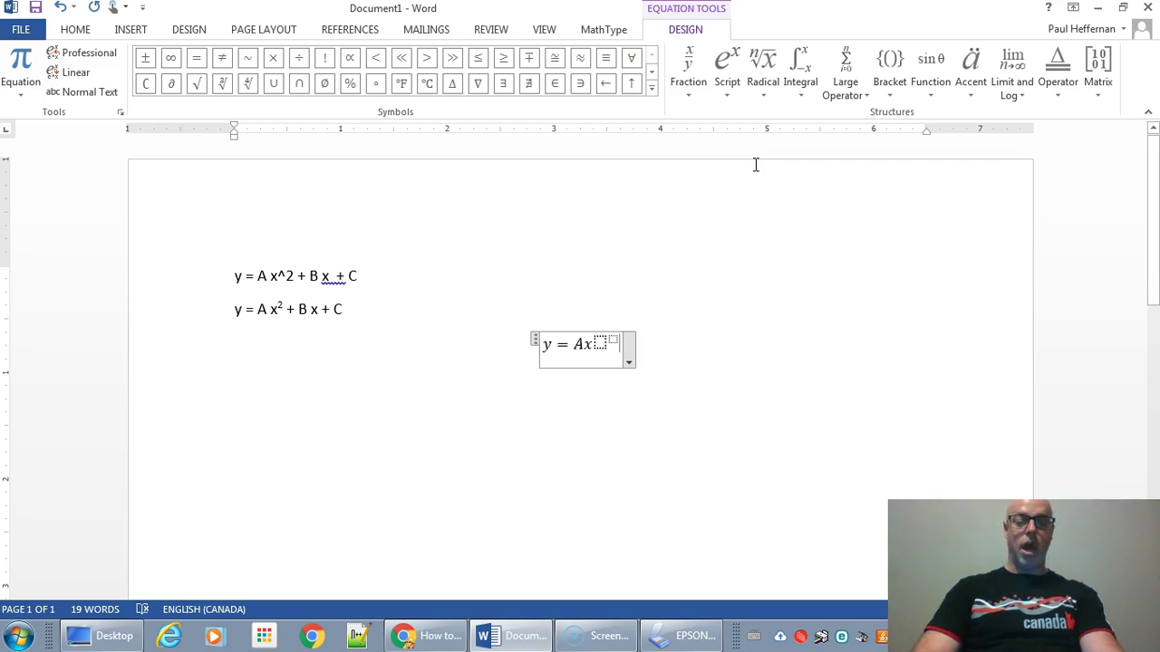
pyautogui.write('x')
pyautogui.press('Right')
pyautogui.write('2')
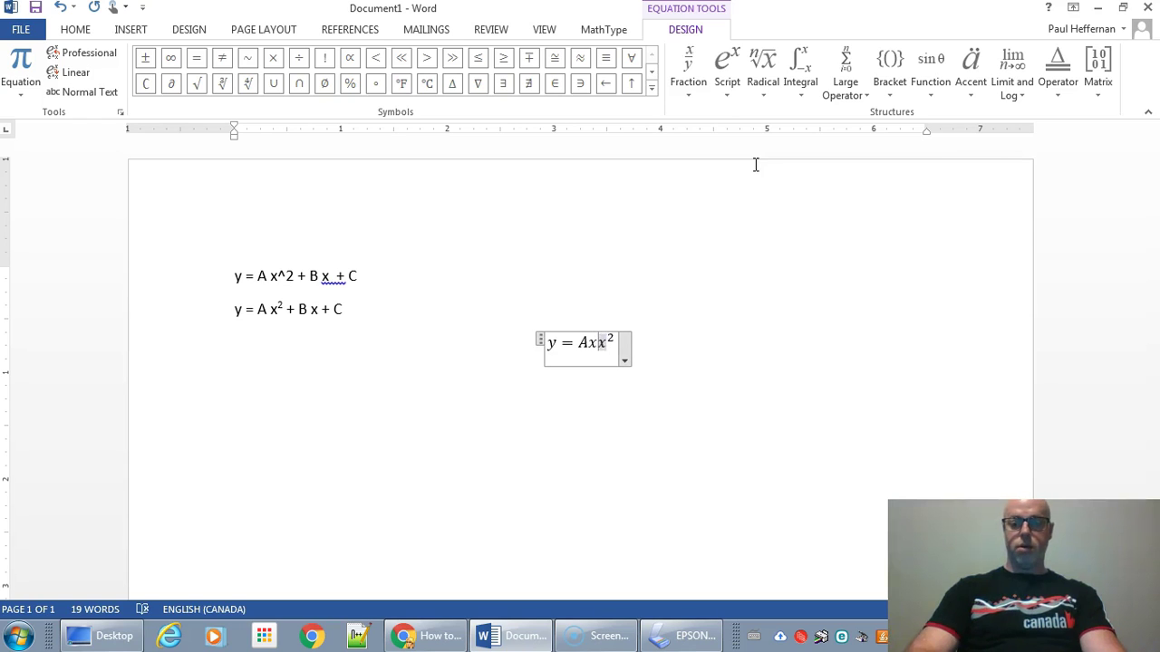
pyautogui.press('Right')
pyautogui.press('Right')
pyautogui.write('+')
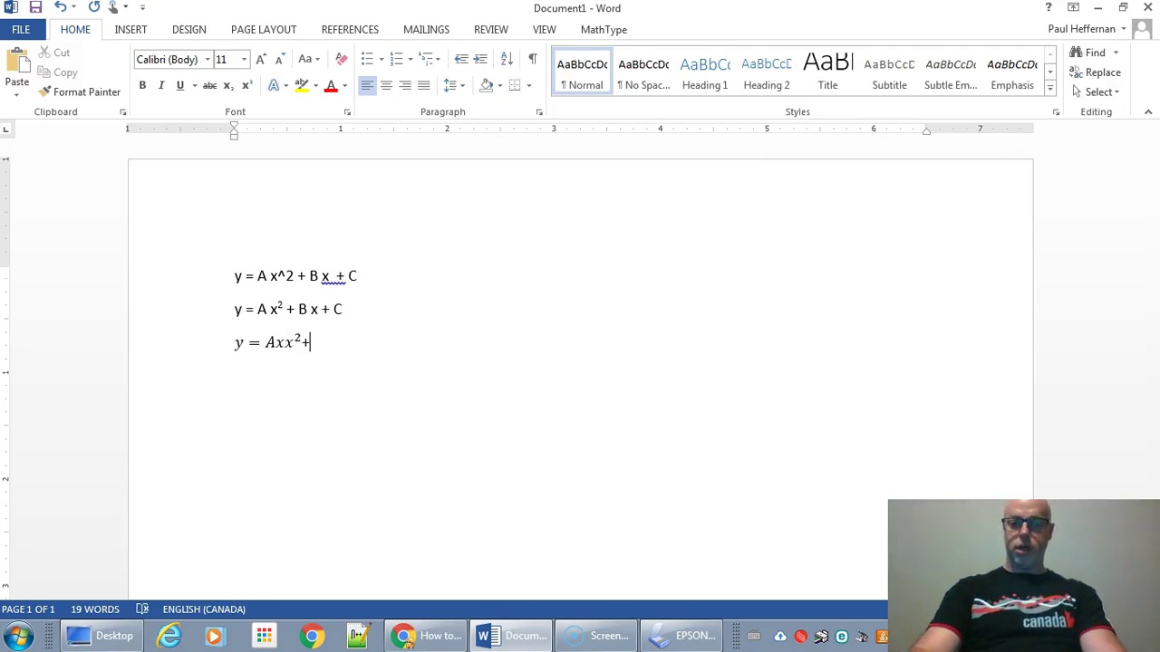
pyautogui.press('BackSpace')
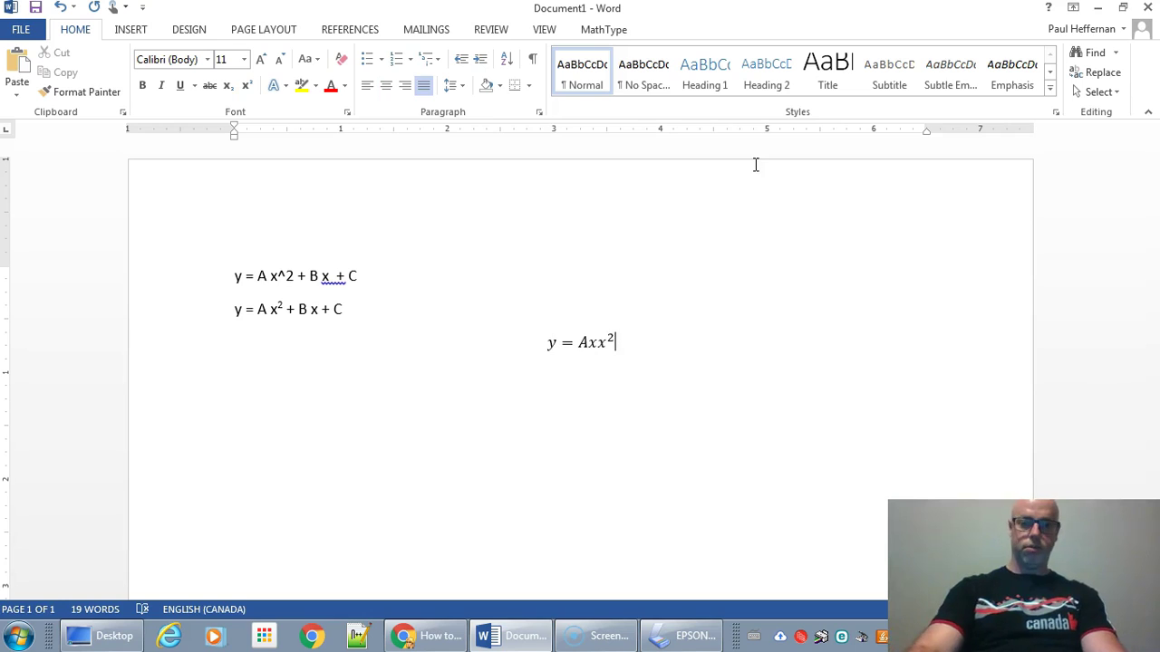
pyautogui.write('+Bx+')
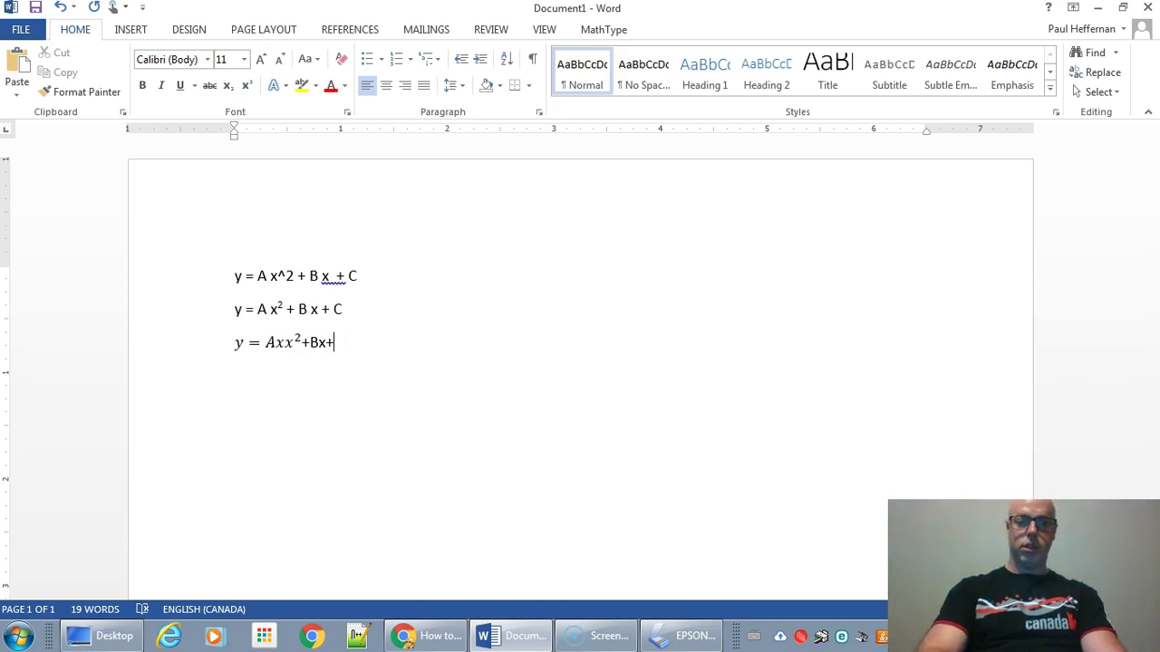
pyautogui.press('BackSpace')
pyautogui.press('BackSpace')
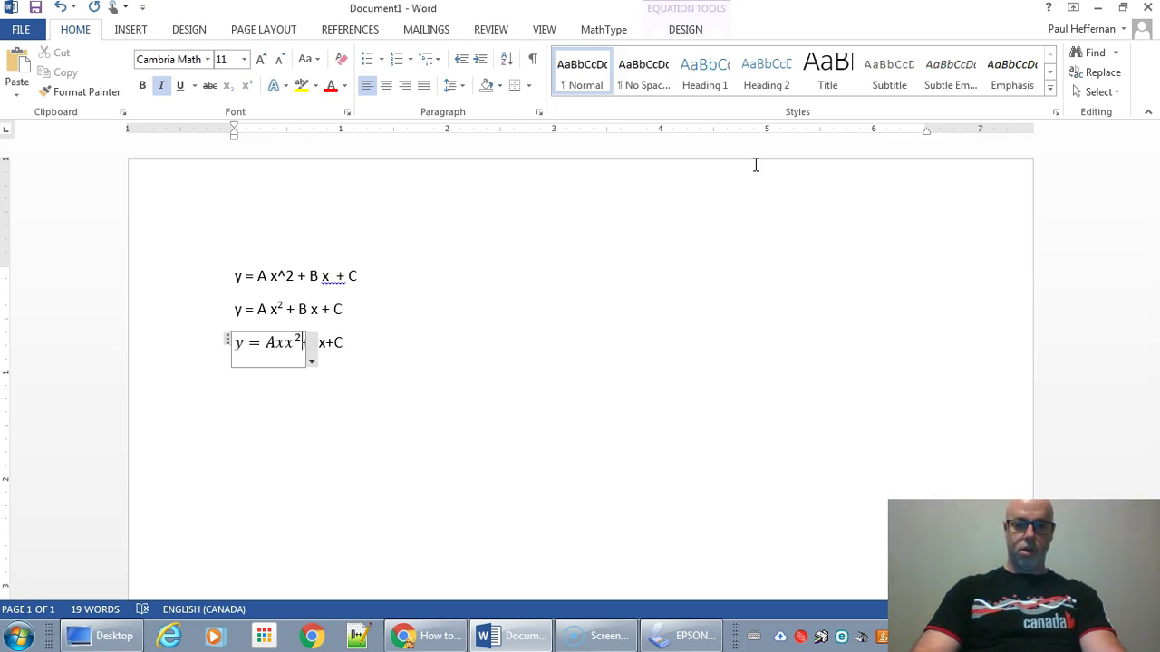
pyautogui.press('BackSpace')
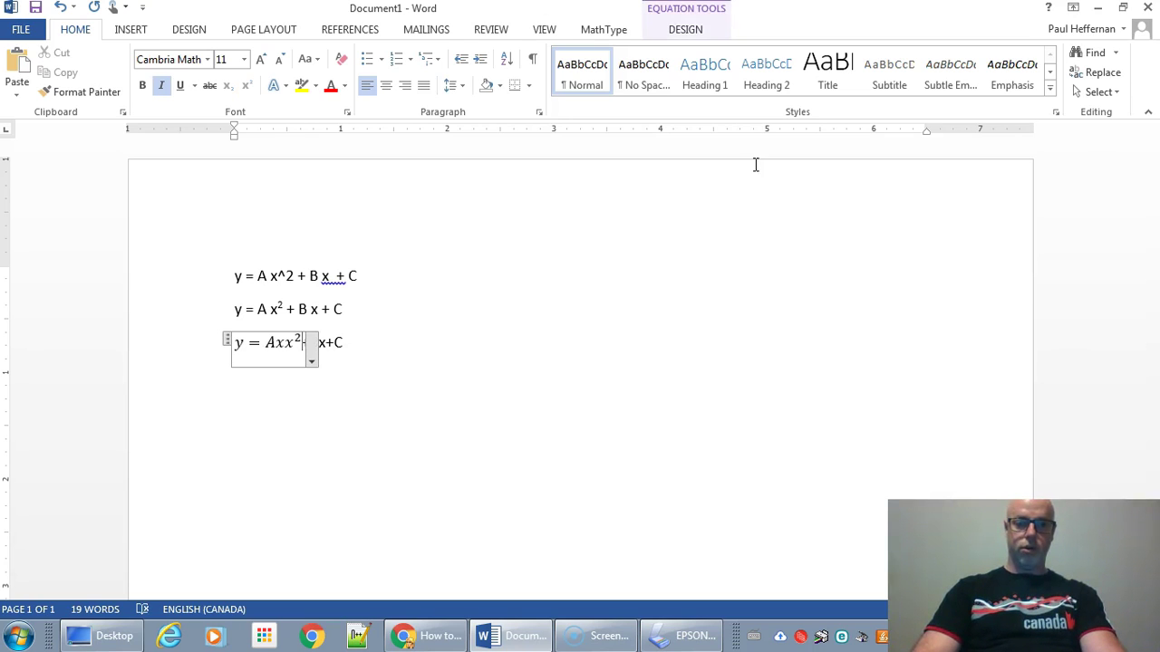
# Complete the equation with + Bx + C inside its box and remove the stray plain text behind it
pyautogui.write('+ Bx + C')
pyautogui.click(755, 164)
pyautogui.press('Delete')
pyautogui.press('Delete')
pyautogui.press('Delete')
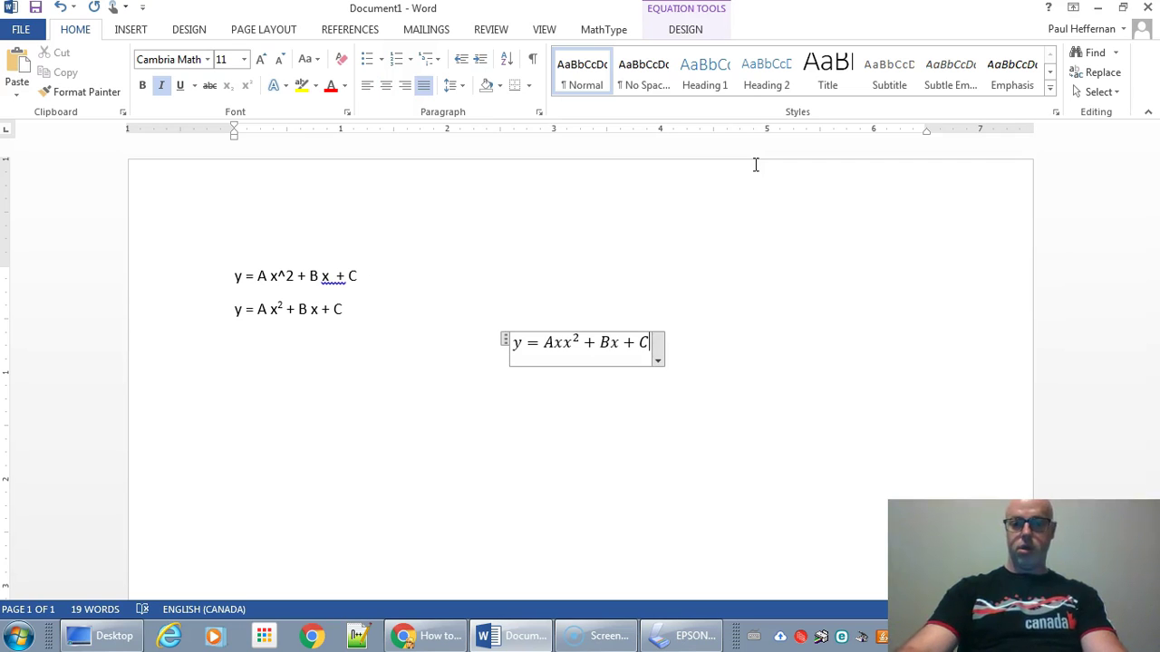
# Delete the duplicate x before the squared term and left-align the equation
pyautogui.click(560, 342)
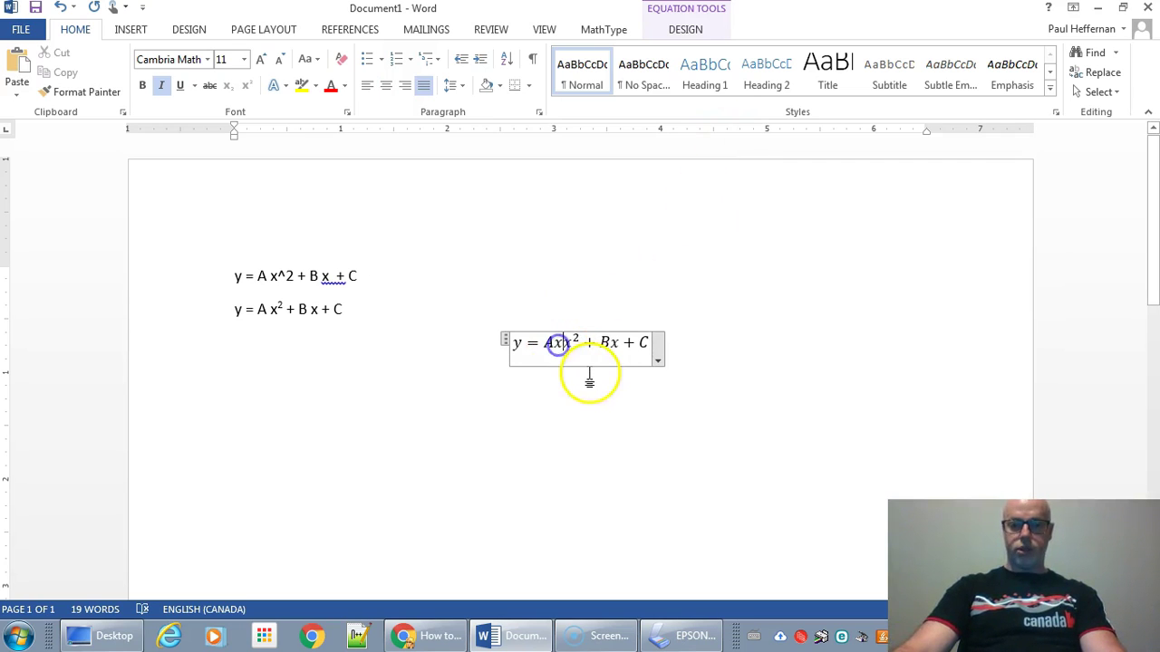
pyautogui.press('BackSpace')
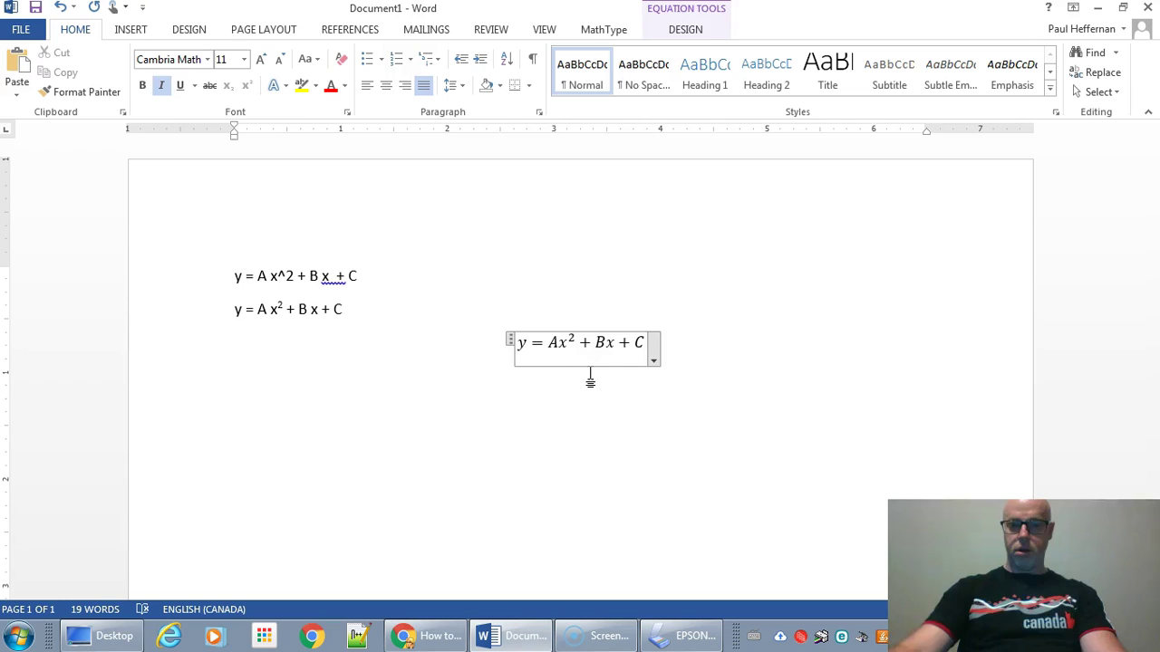
pyautogui.click(777, 321)
pyautogui.click(559, 339)
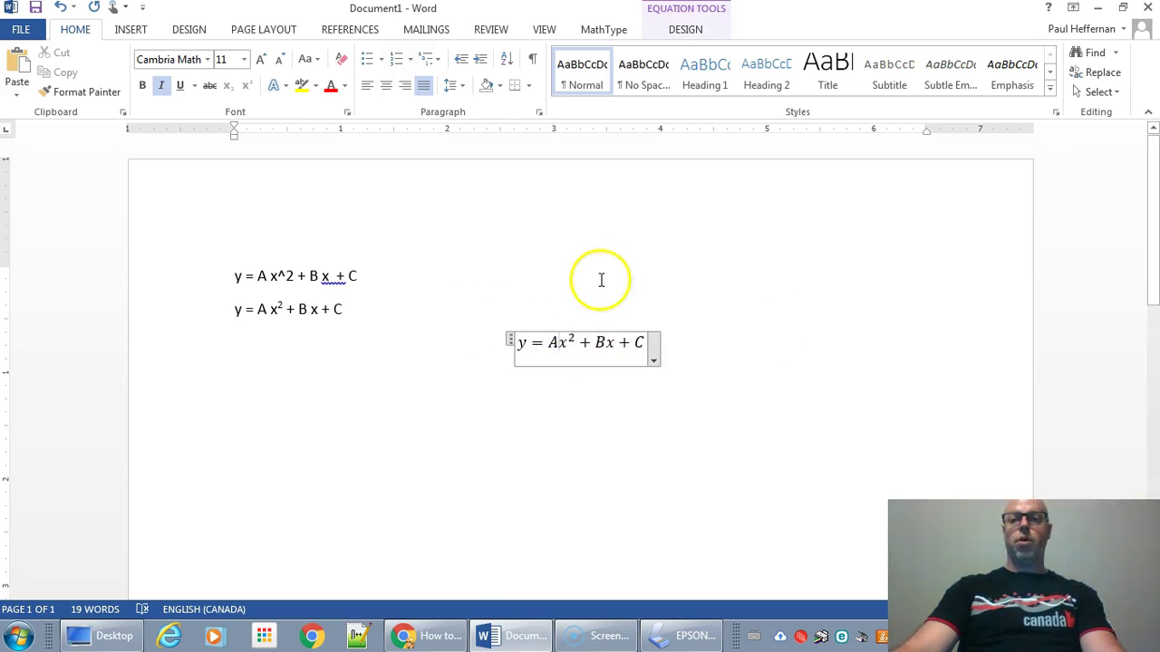
pyautogui.click(387, 87)
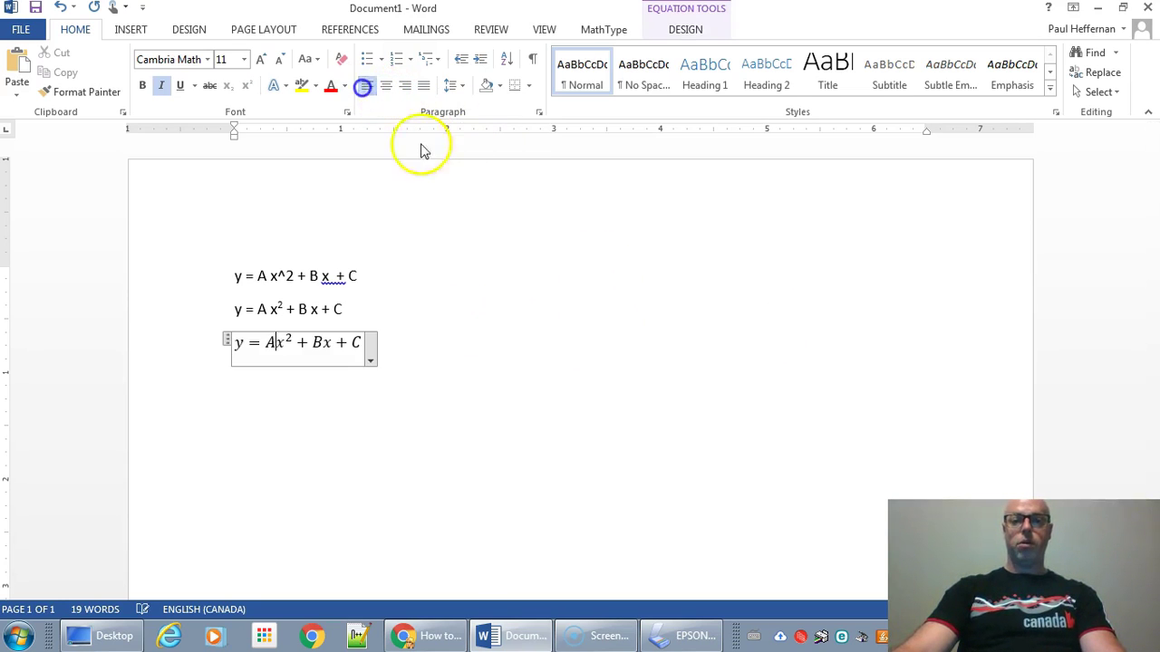
# Insert an inline MathType equation on a new line below the third equation and begin it with y = Ax
pyautogui.click(414, 341)
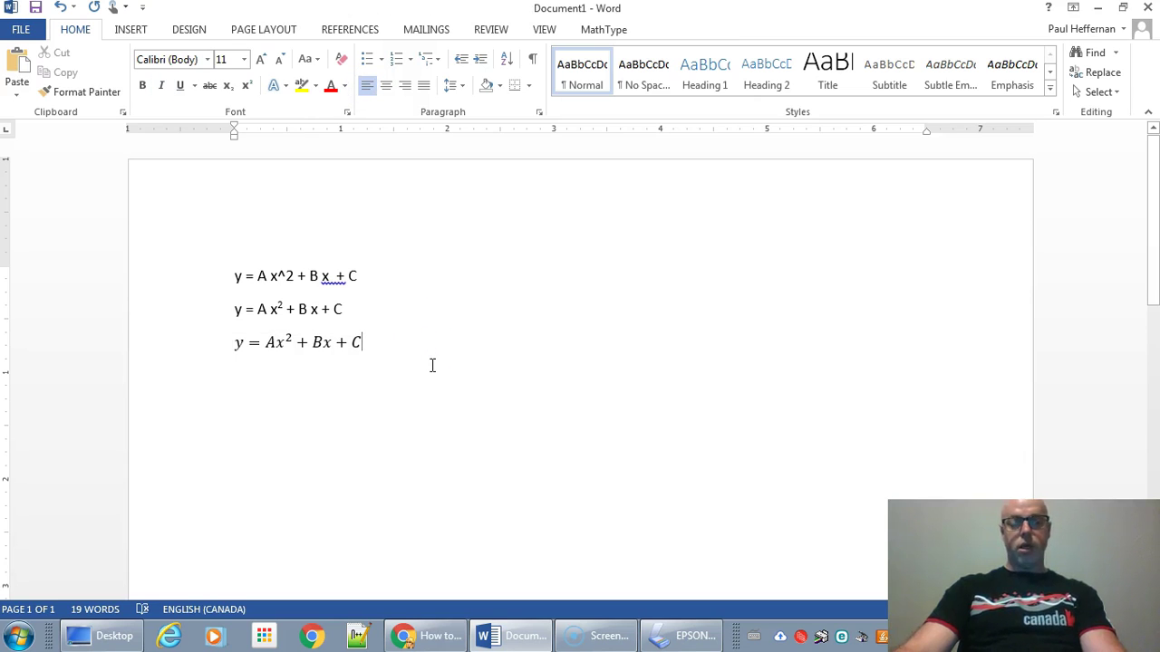
pyautogui.press('Return')
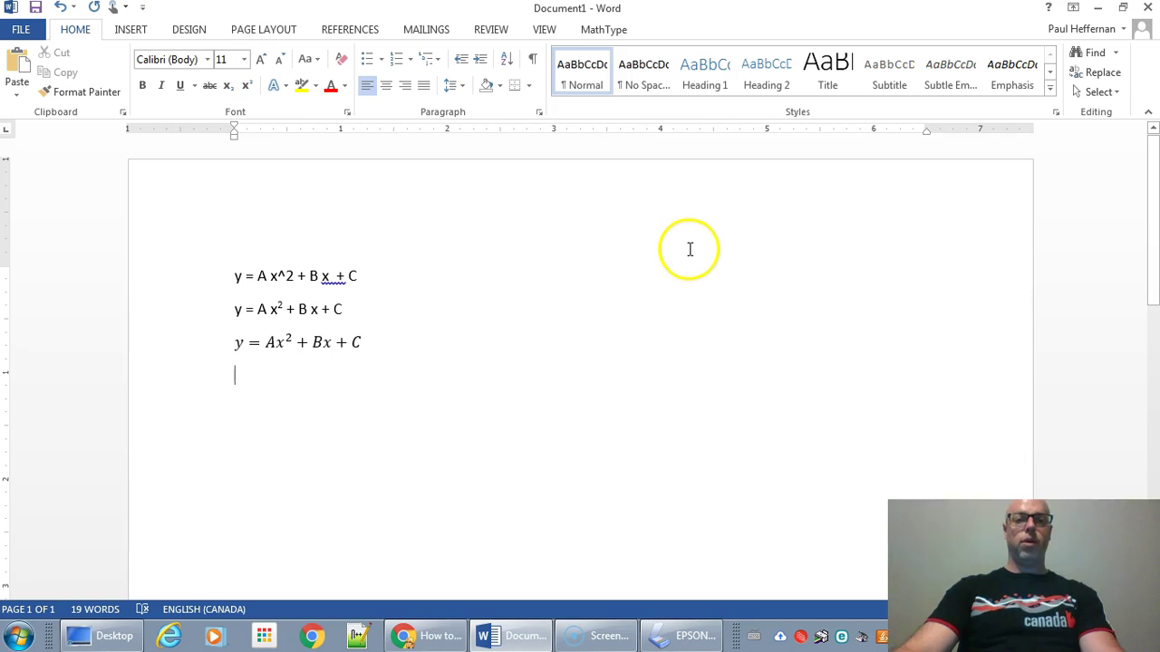
pyautogui.click(608, 30)
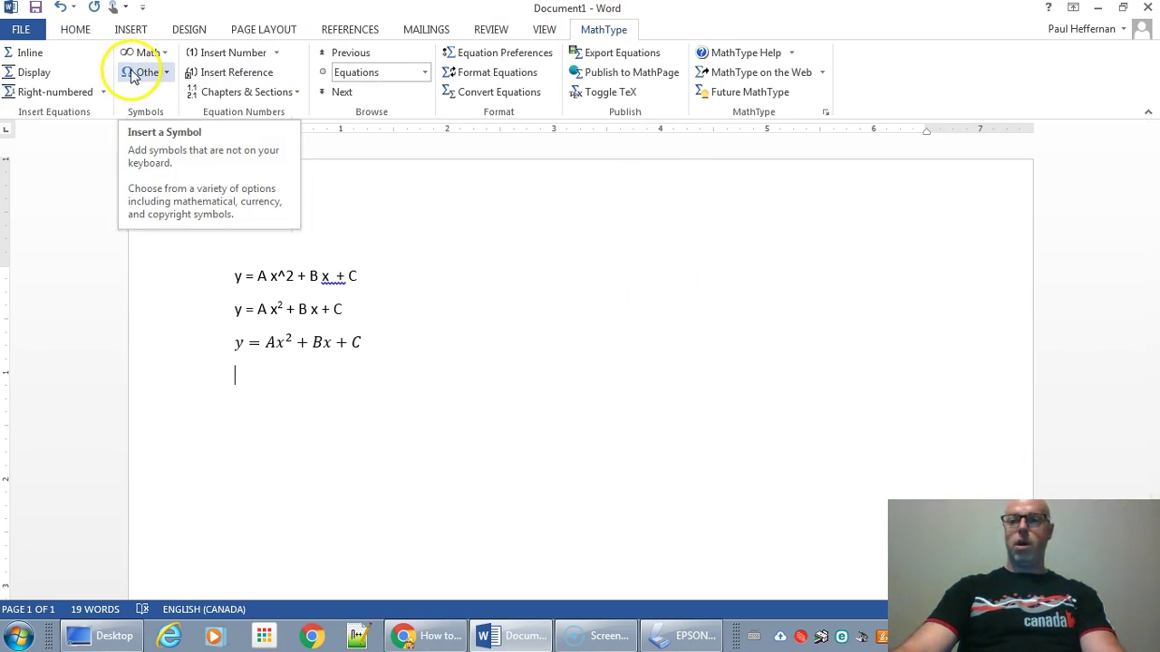
pyautogui.click(29, 56)
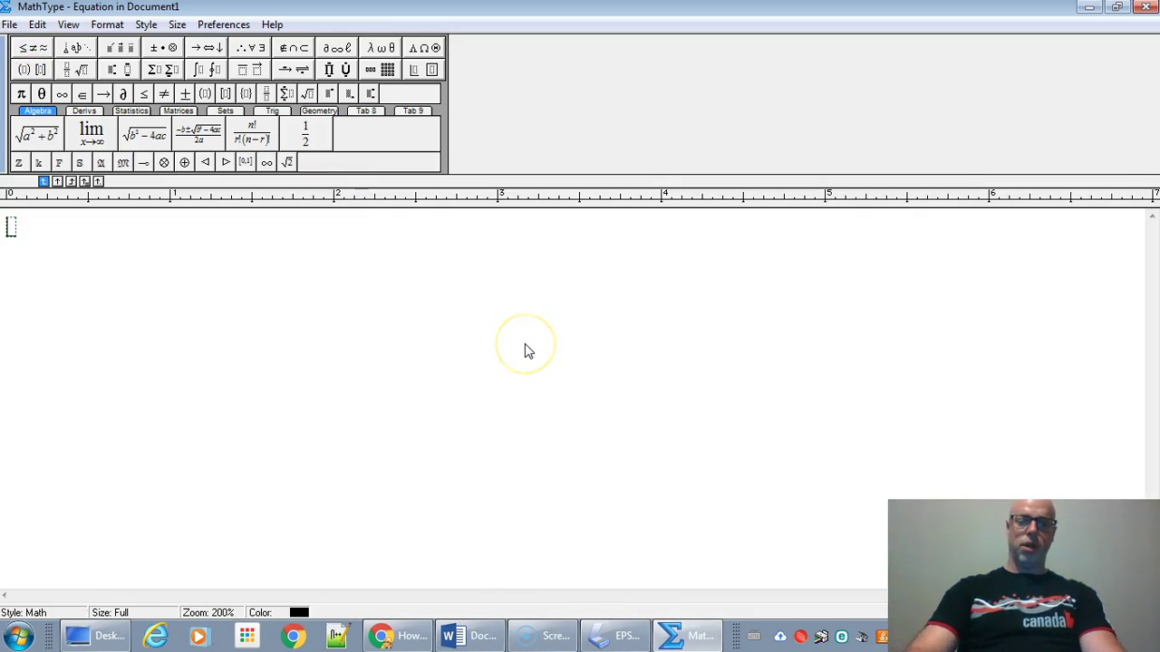
pyautogui.write('y = ')
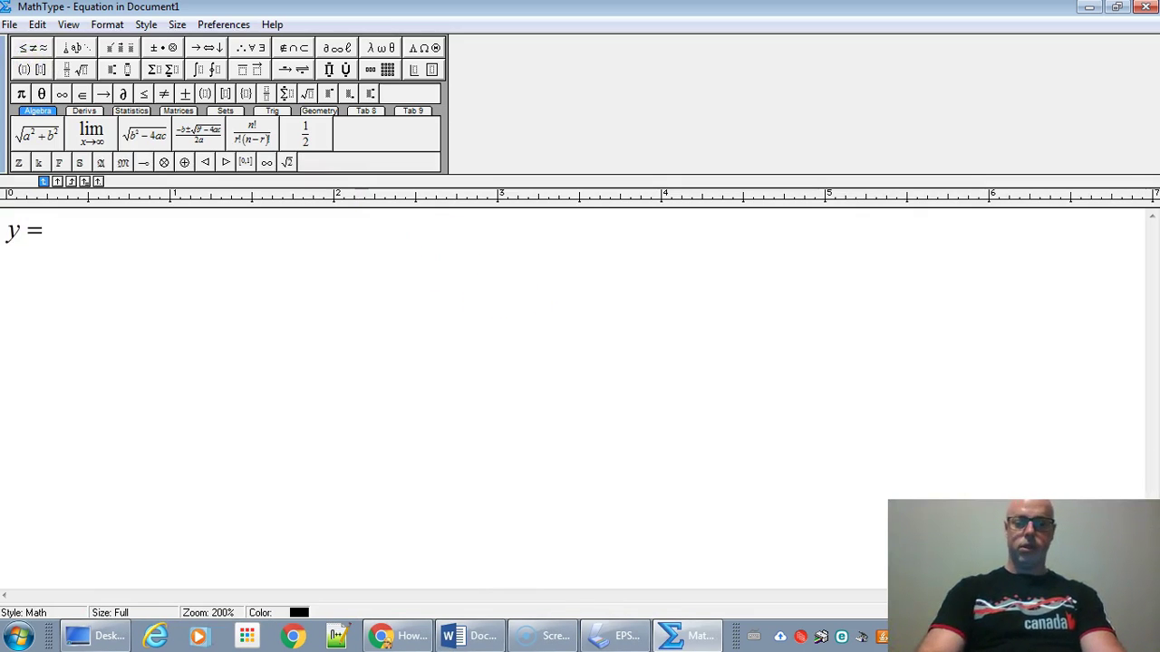
pyautogui.write('Ax')
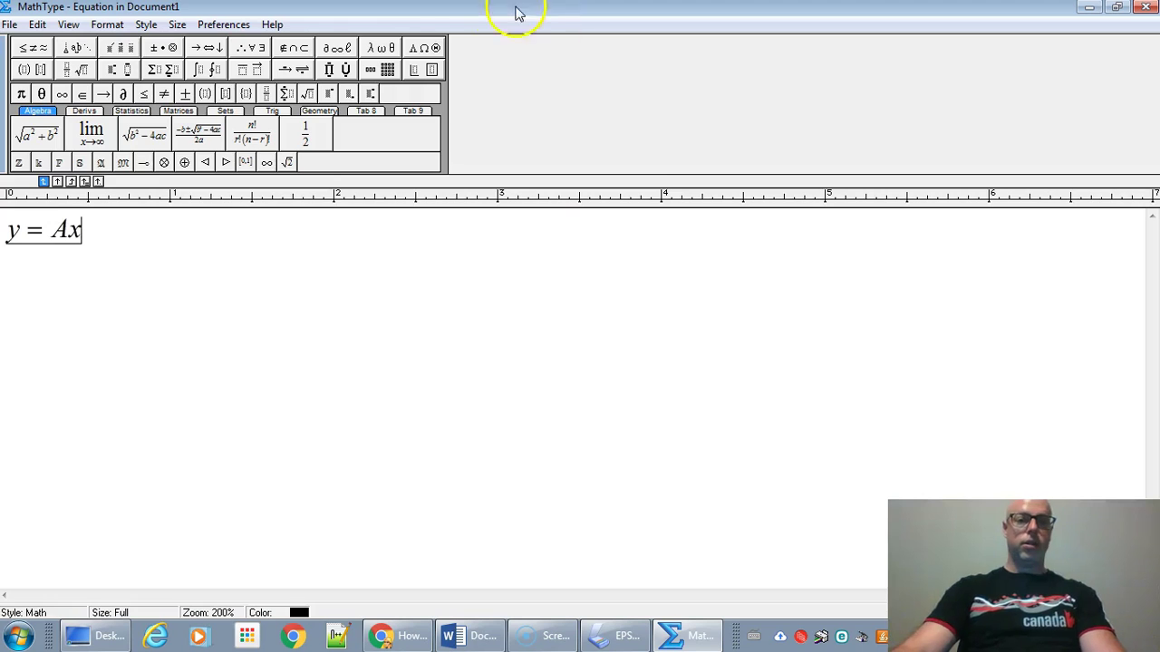
# Add a superscript 2 to the x in the MathType equation and complete it with + Bx + C
pyautogui.click(128, 80)
pyautogui.click(116, 72)
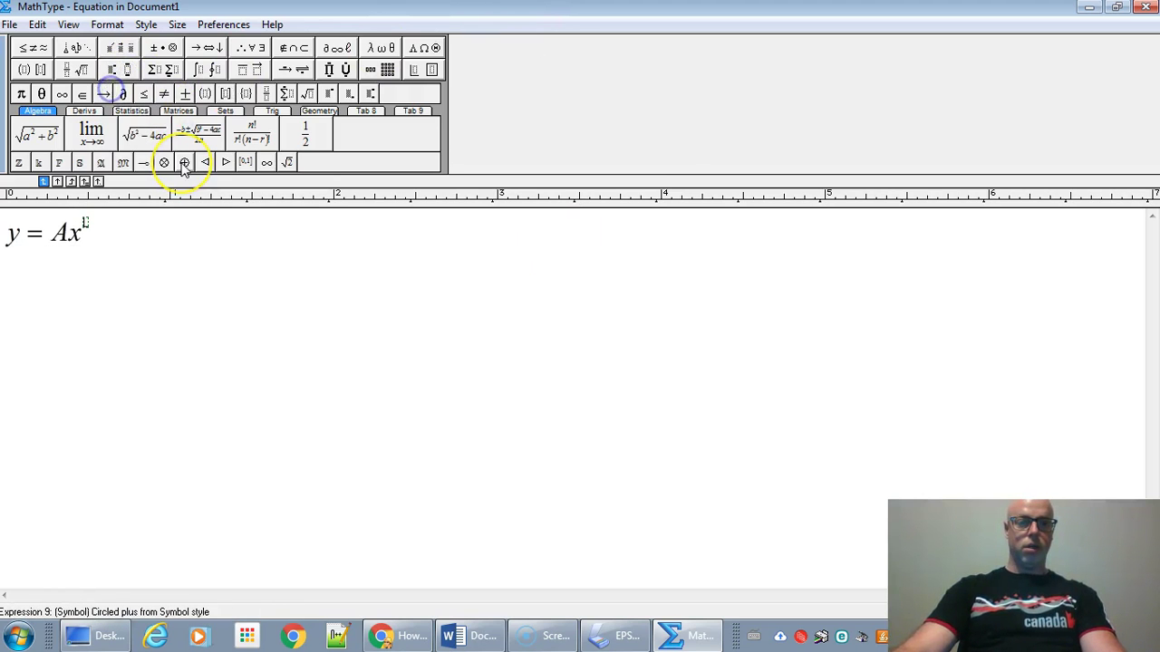
pyautogui.write('2')
pyautogui.press('Tab')
pyautogui.write('+')
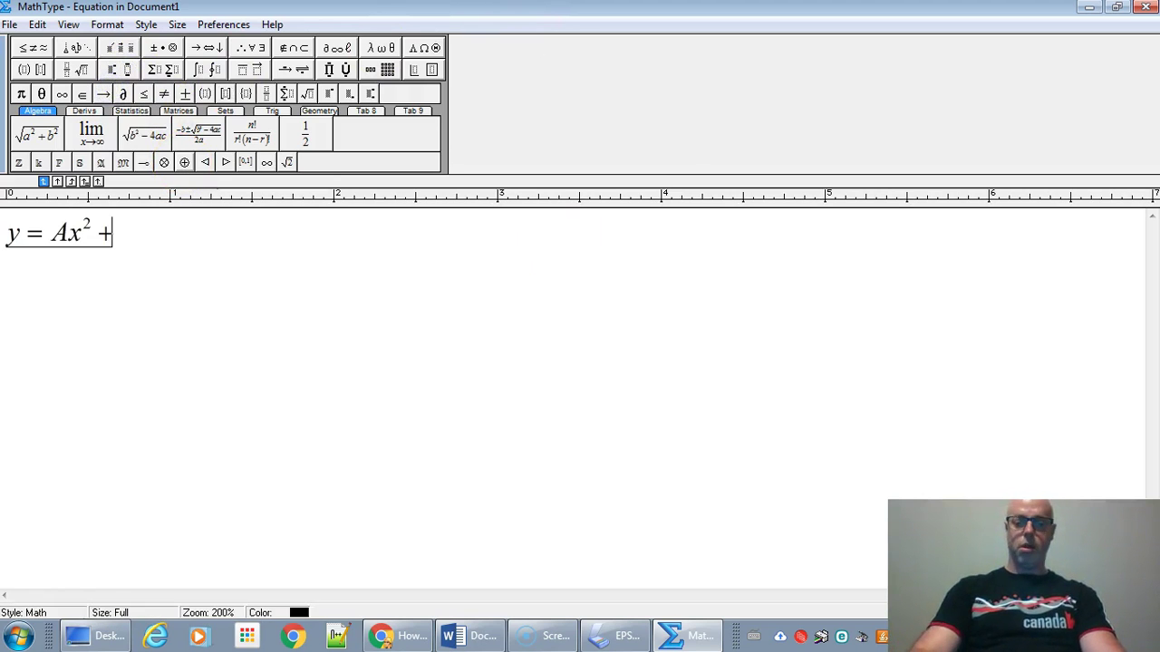
pyautogui.write(' Bx + C')
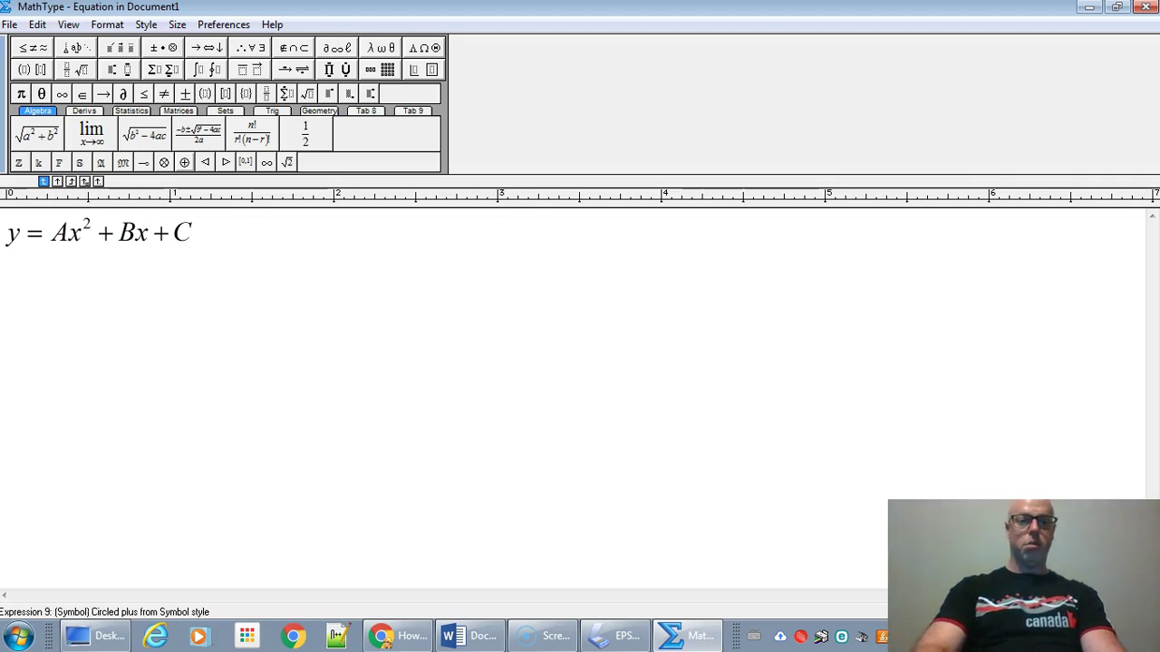
# Close MathType, saving the equation to the document, and enlarge the inserted equation on the page
pyautogui.click(1145, 6)
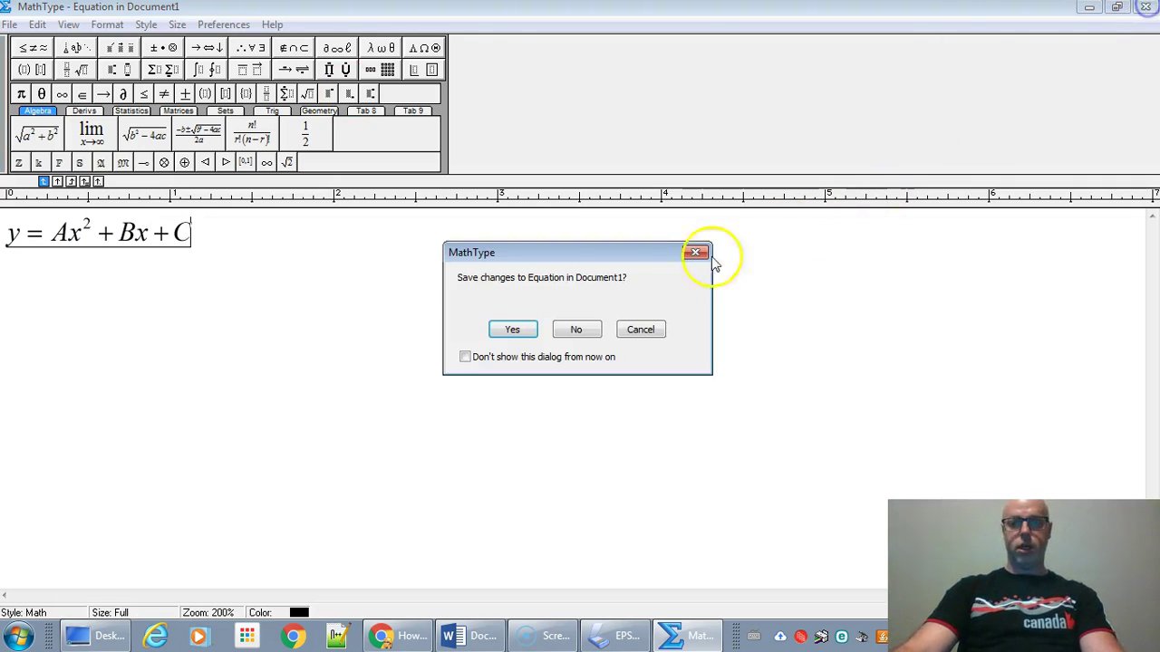
pyautogui.click(513, 329)
pyautogui.moveTo(360, 389); pyautogui.dragTo(410, 438)
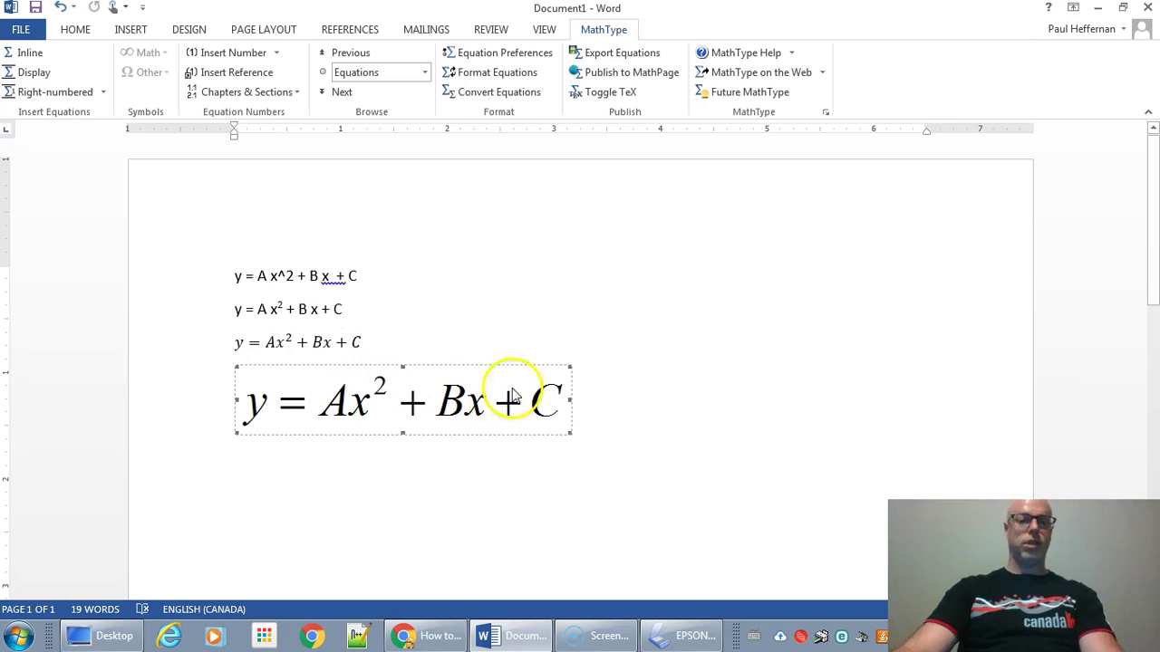
# Write A = b h / 2 as plain text on a new line below the enlarged equation
pyautogui.click(609, 410)
pyautogui.press('Return')
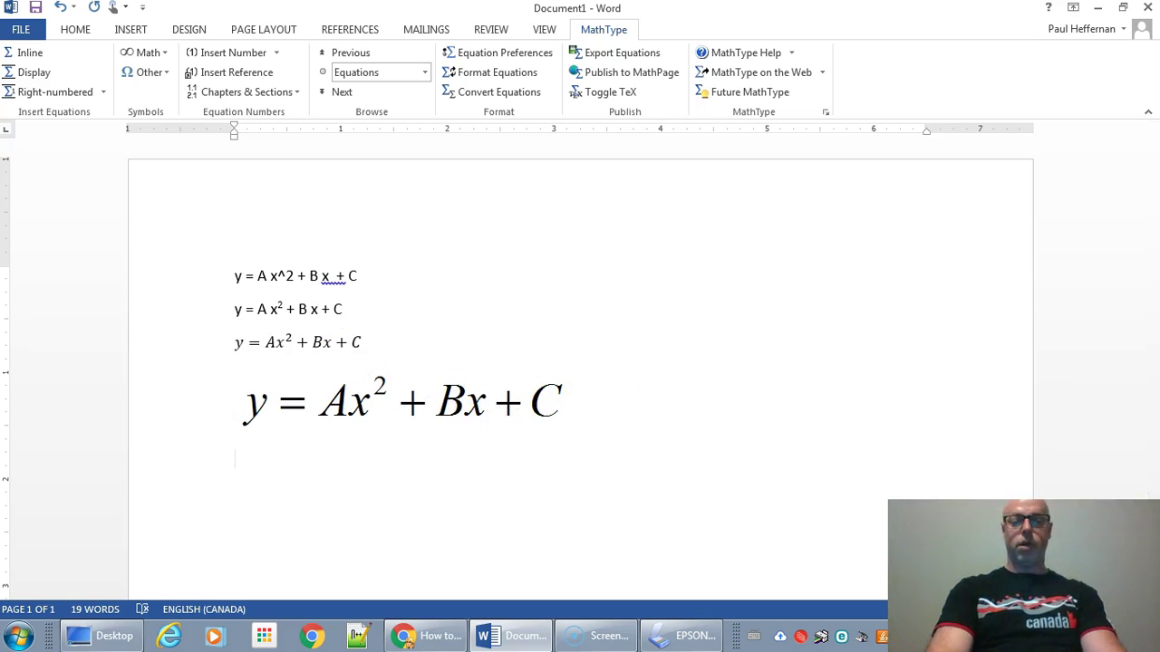
pyautogui.write('A = b')
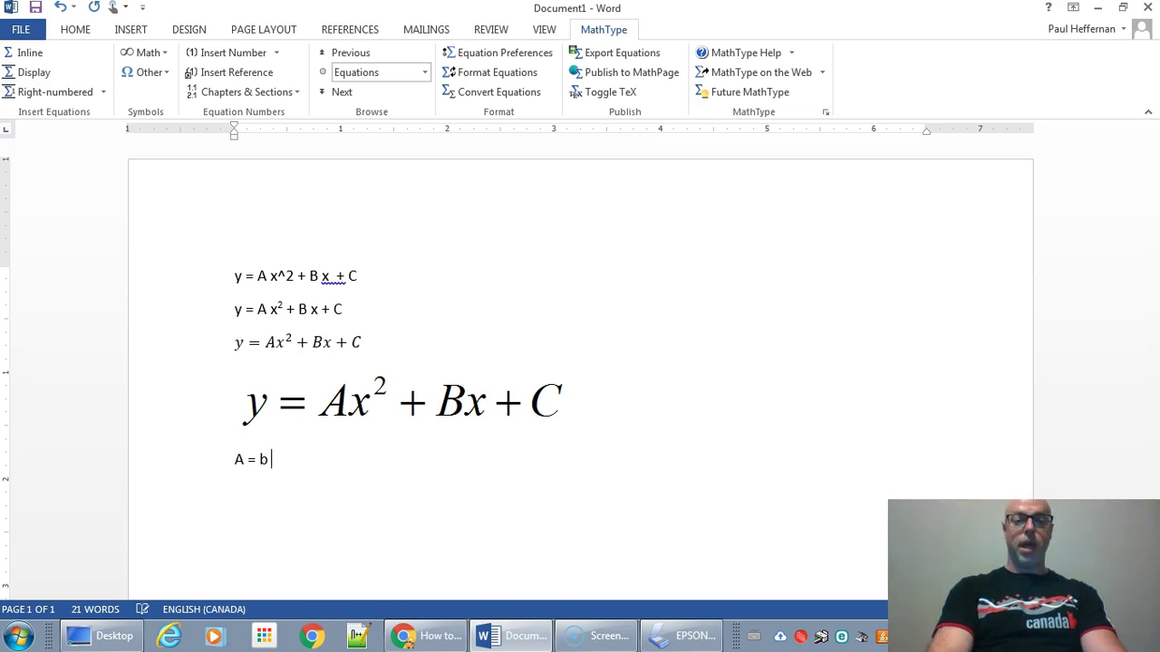
pyautogui.hotkey('shift', 'Left')
pyautogui.hotkey('shift', 'Left')
pyautogui.hotkey('shift', 'Left')
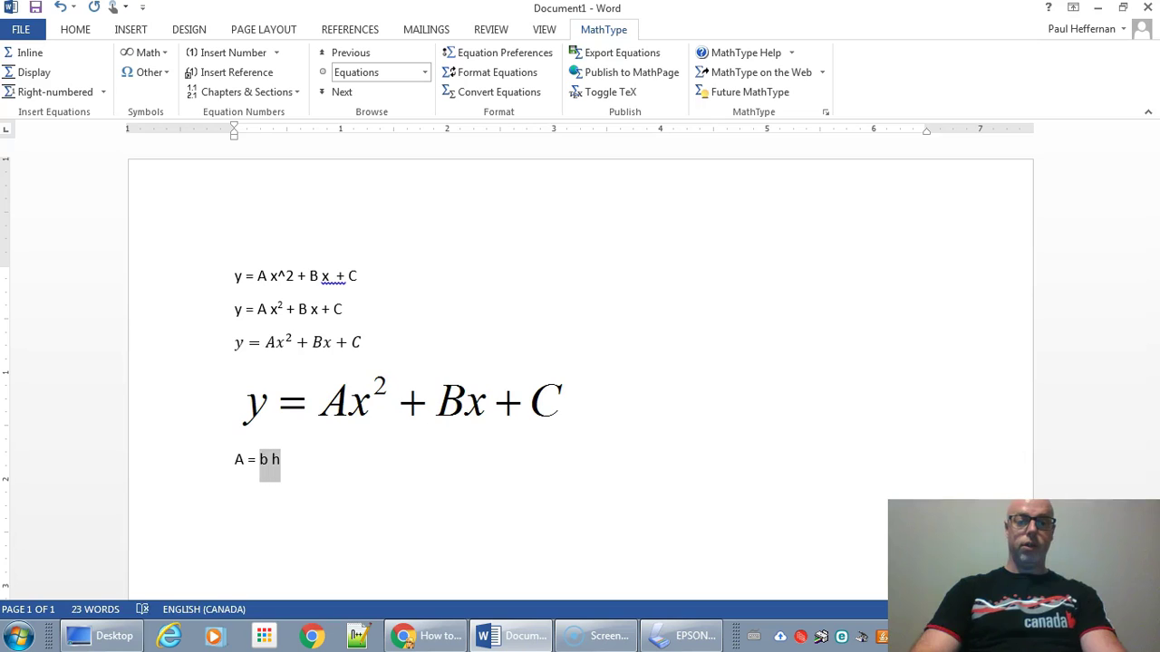
pyautogui.press('Right')
pyautogui.write('/2')
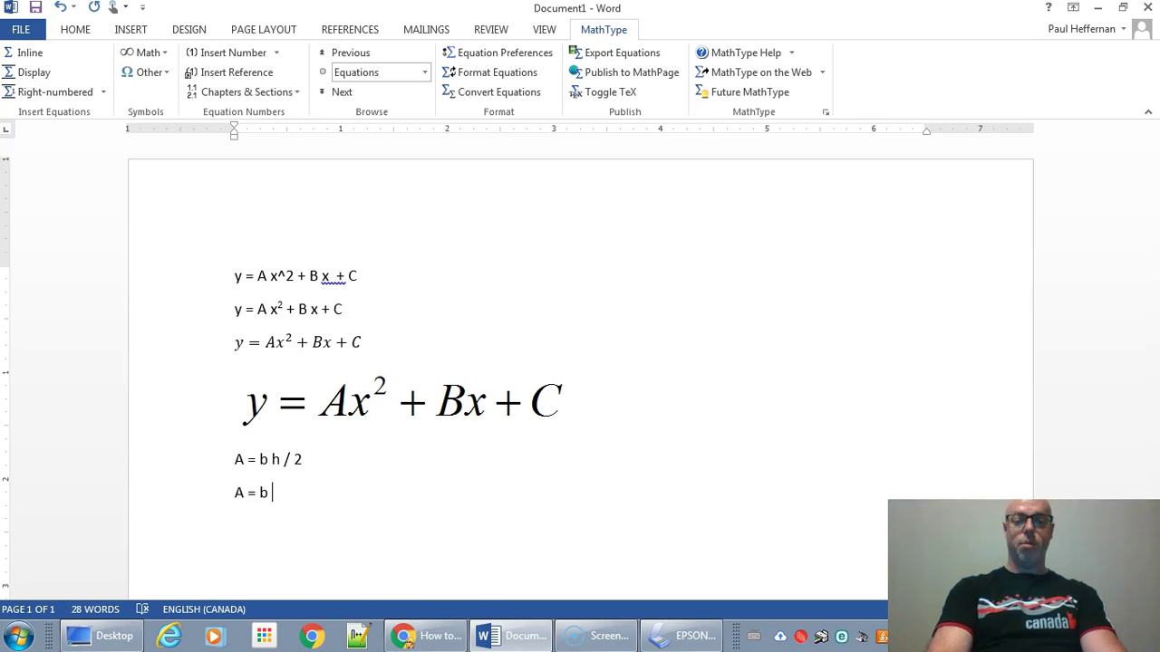
# Write A = b h on the following line and underline b h to imitate a fraction bar
pyautogui.hotkey('shift', 'Left')
pyautogui.hotkey('shift', 'Left')
pyautogui.hotkey('shift', 'Left')
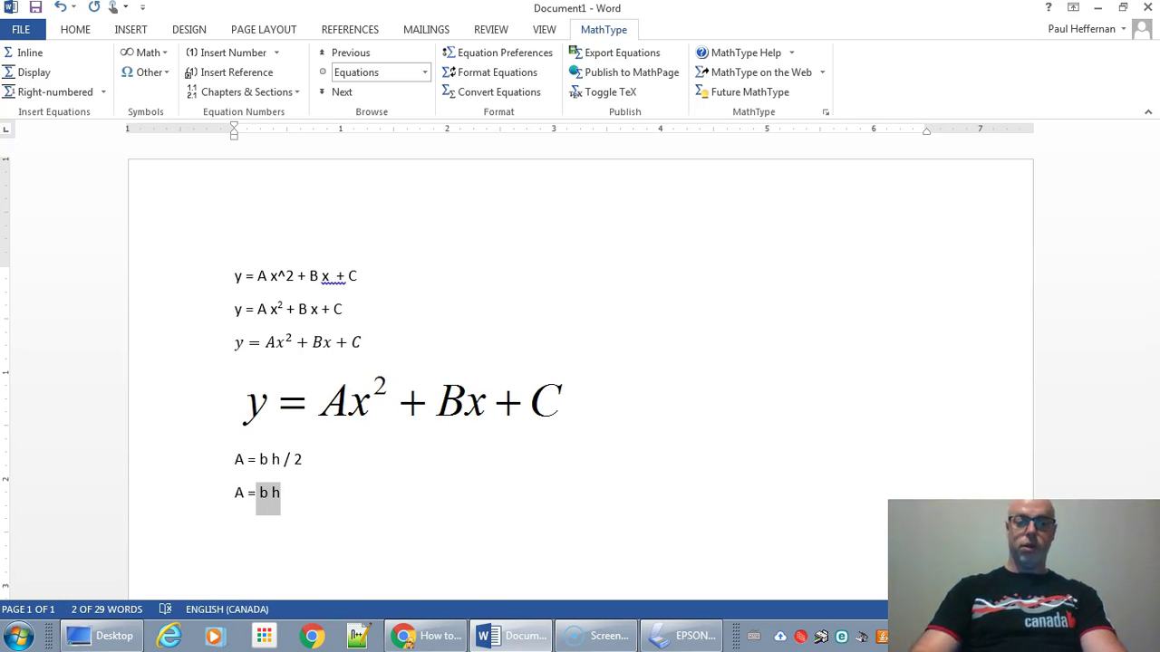
pyautogui.click(86, 29)
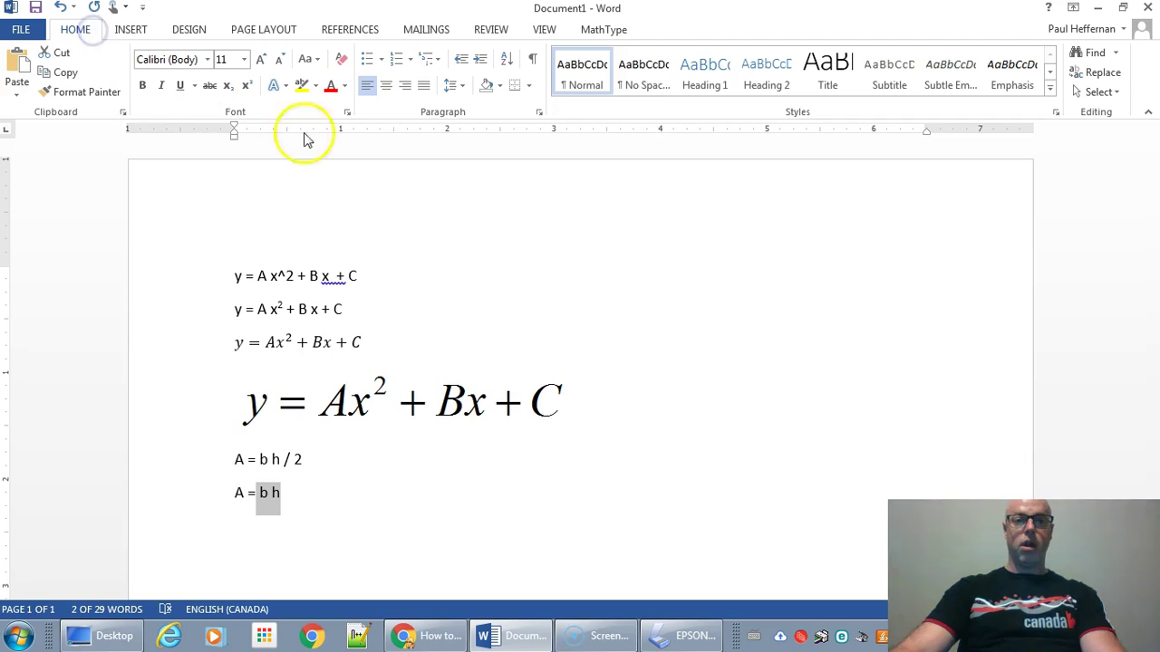
pyautogui.click(181, 85)
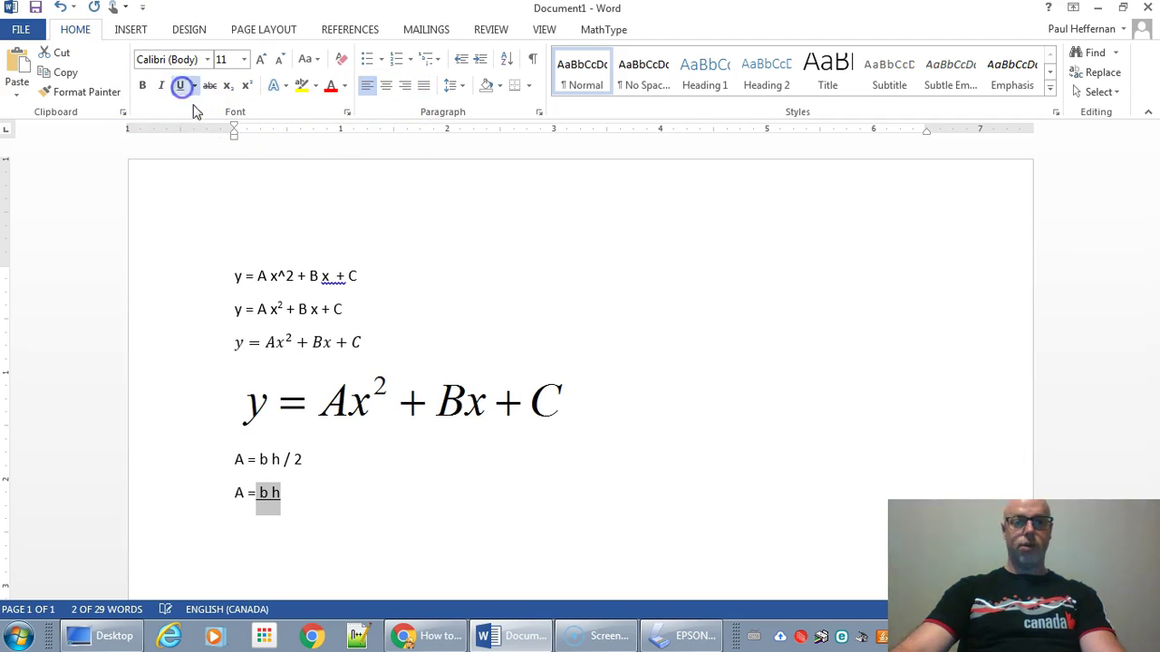
# Add a 2 without underline on the next line and indent it with spaces so it sits beneath b h
pyautogui.click(328, 495)
pyautogui.press('Return')
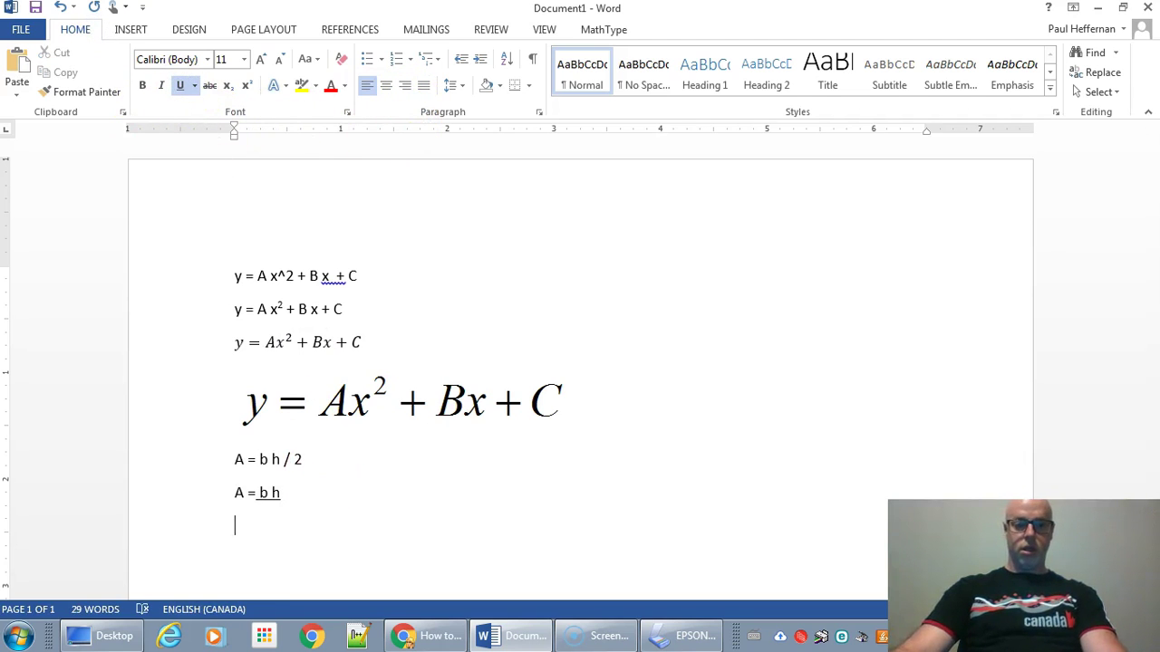
pyautogui.hotkey('shift', 'Home')
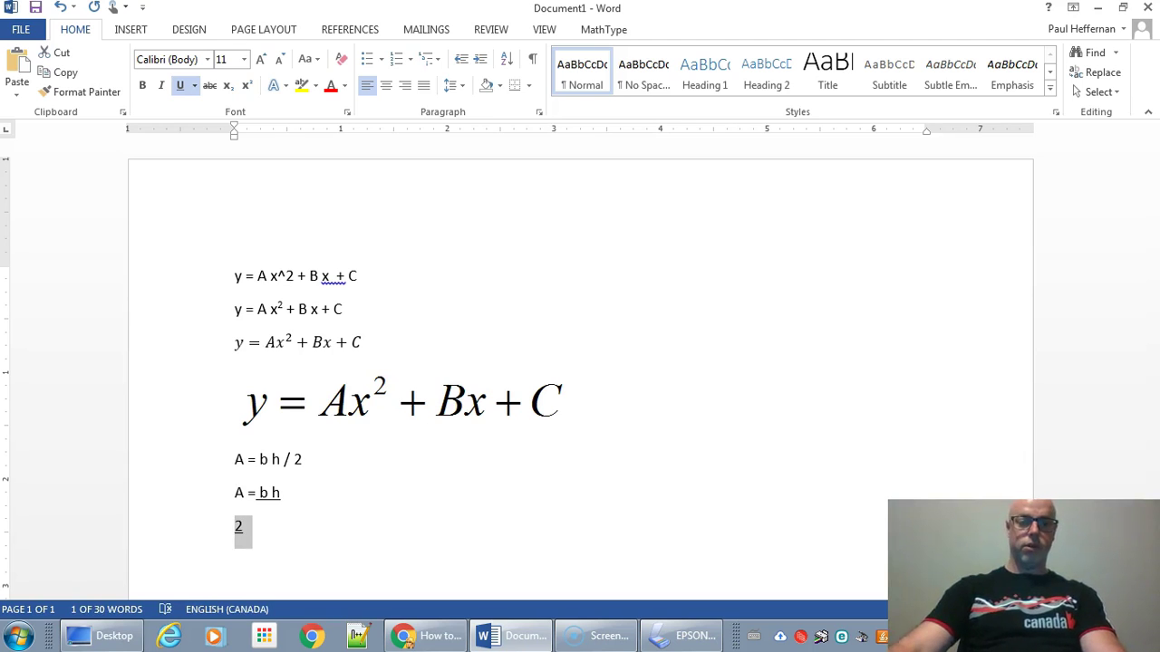
pyautogui.click(180, 85)
pyautogui.click(233, 526)
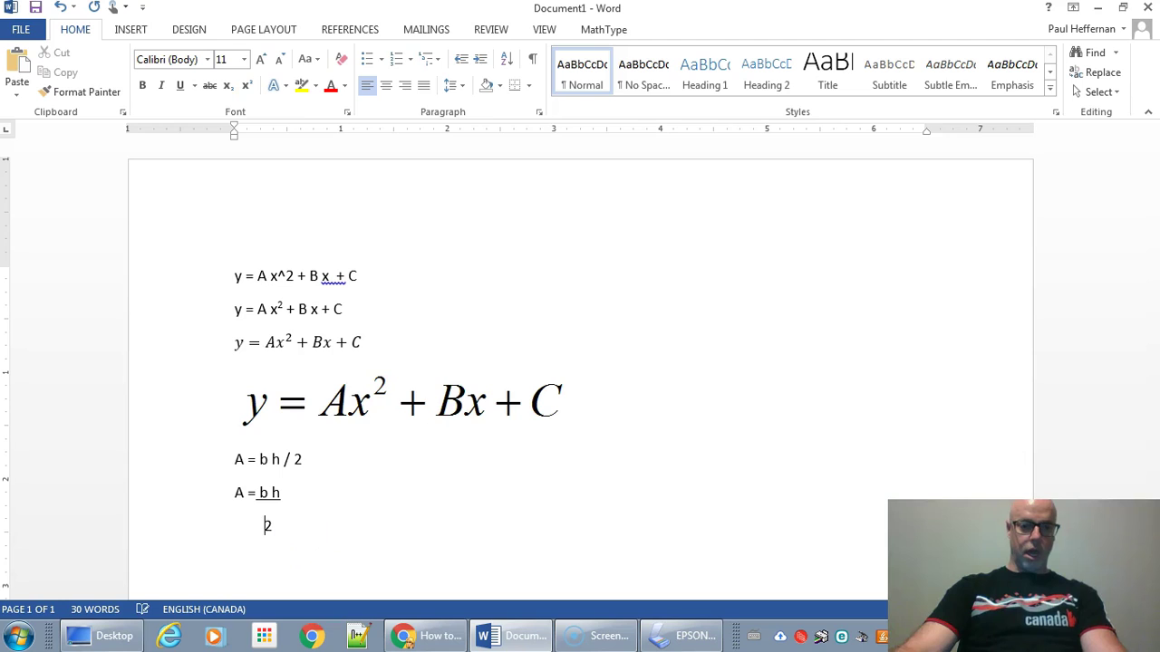
# Insert a built-in equation on a new line below the underlined fraction and enter A = bh
pyautogui.scroll(-3, 308, 525)
pyautogui.press('End')
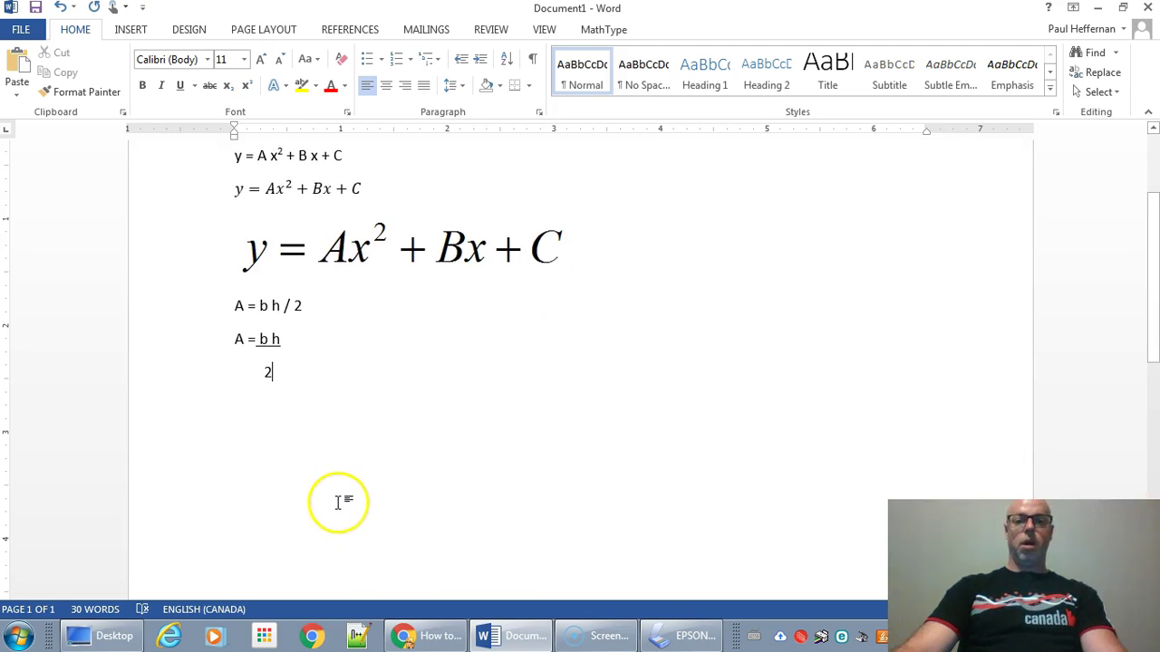
pyautogui.press('Return')
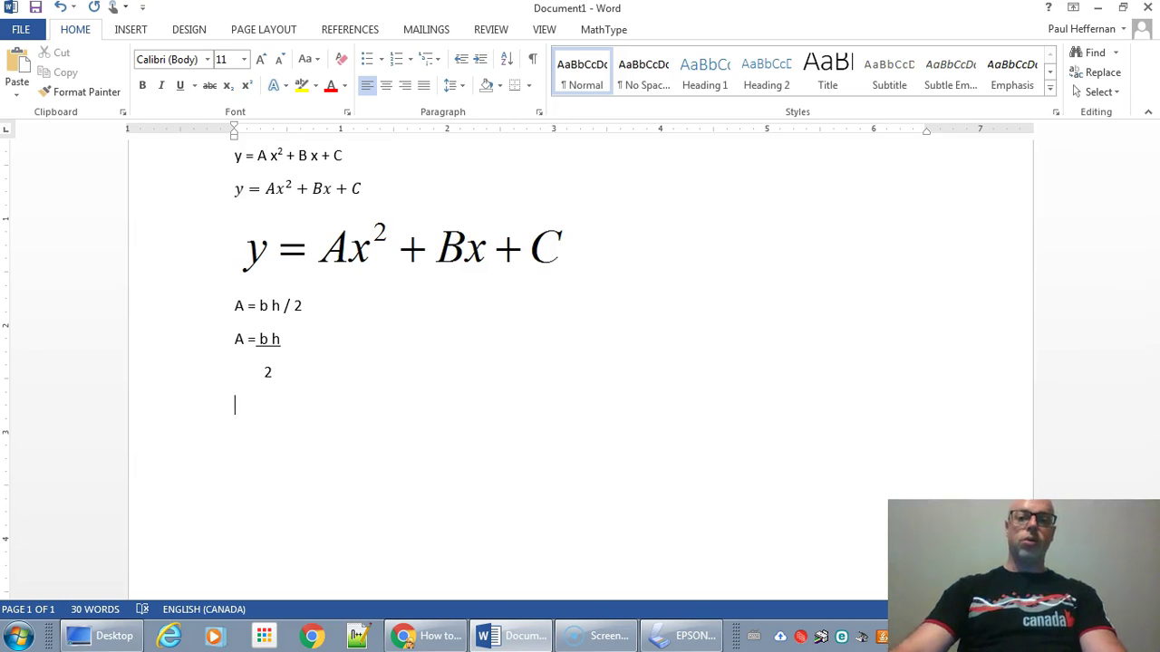
pyautogui.click(131, 30)
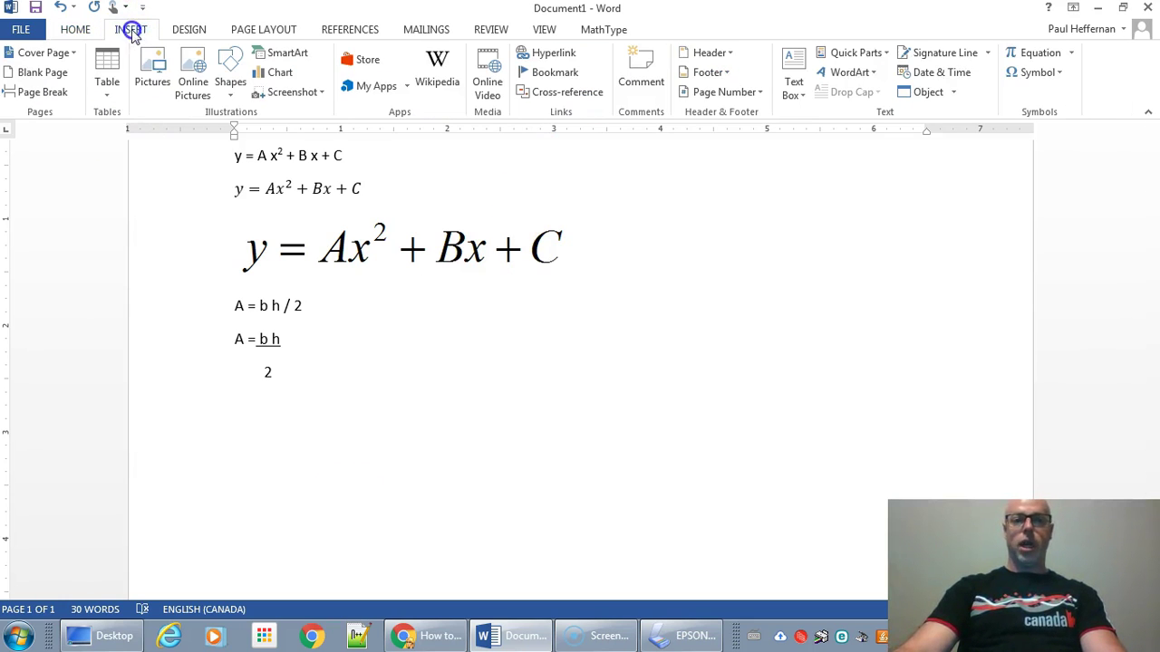
pyautogui.click(1036, 53)
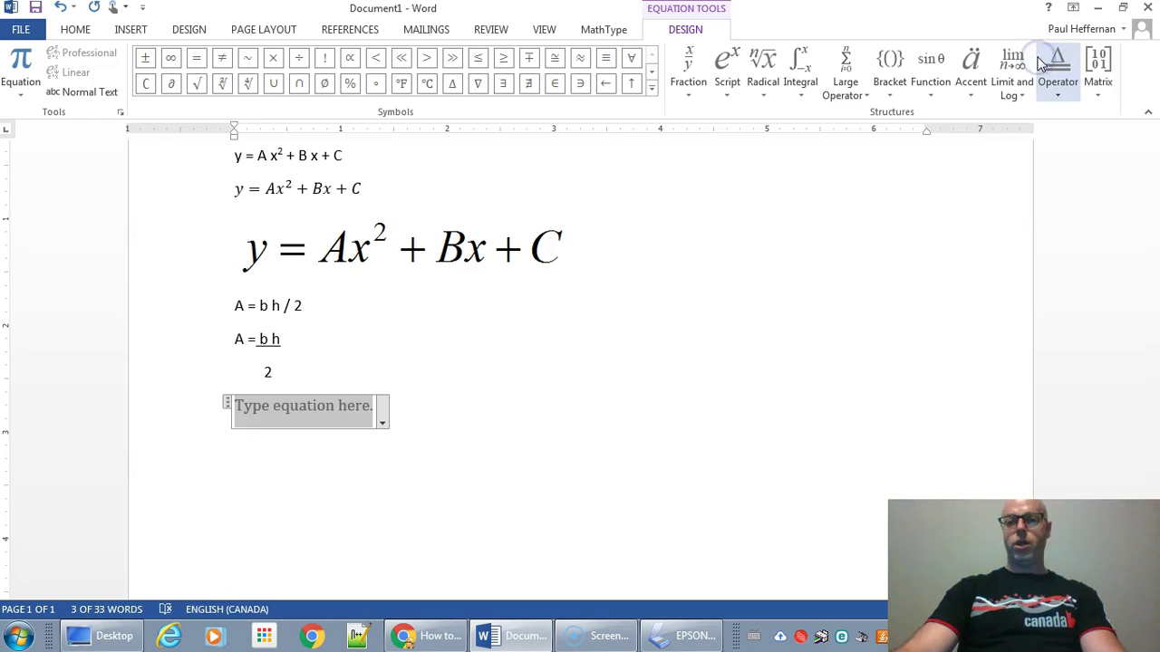
pyautogui.write('A')
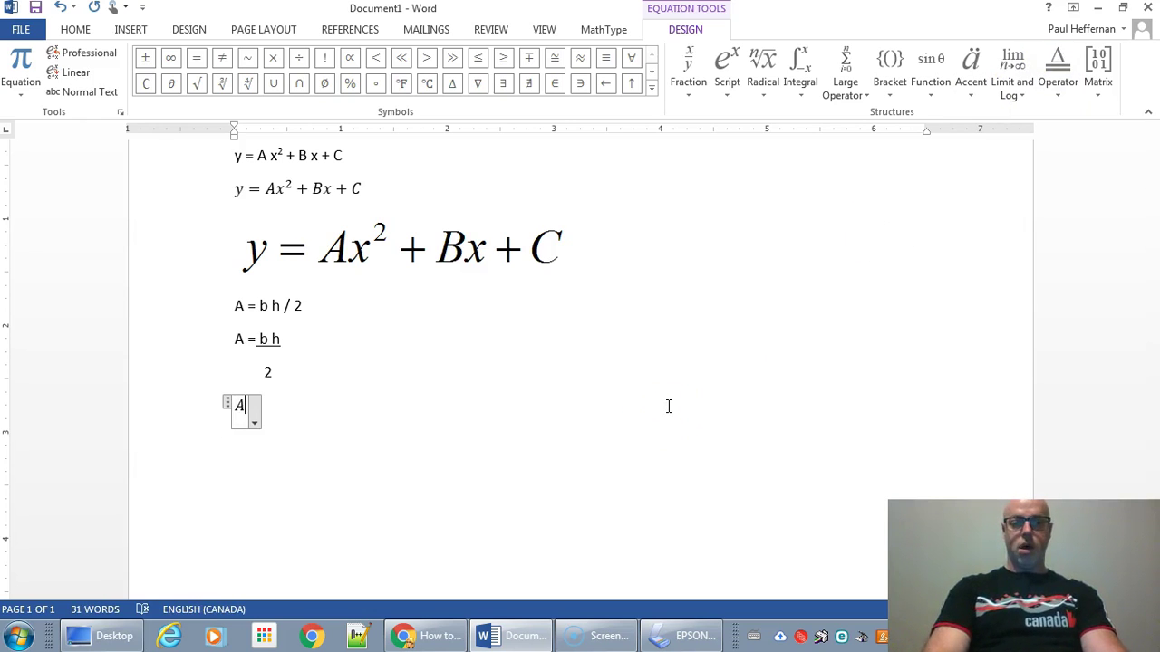
pyautogui.write(' = bh')
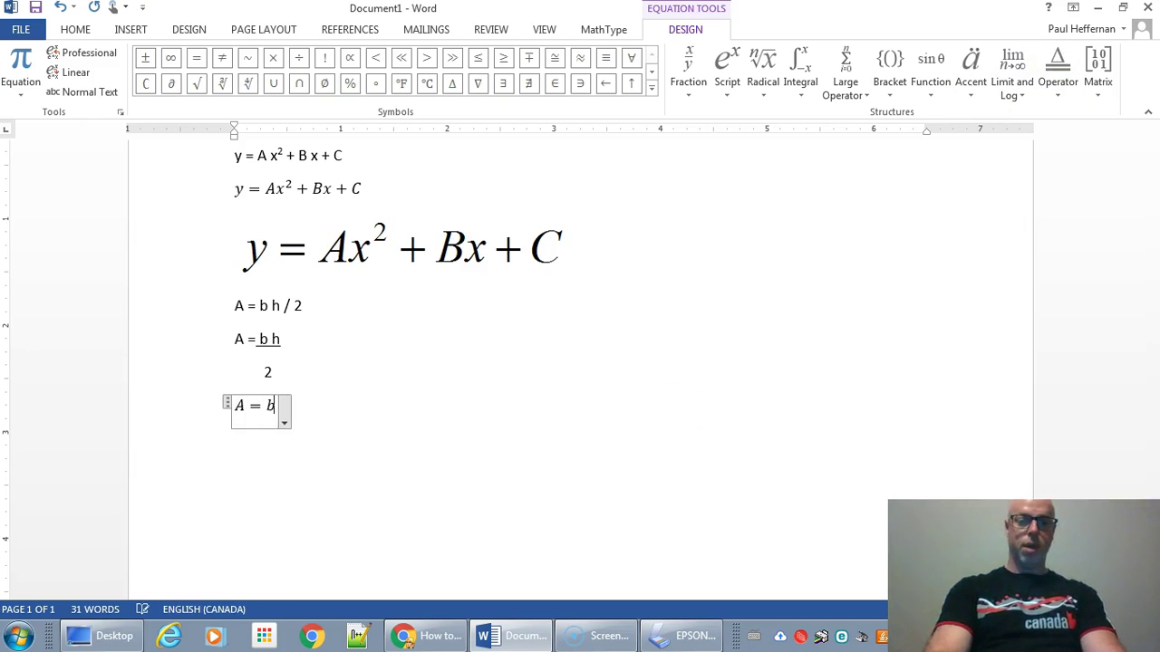
# Turn bh into the numerator of a stacked fraction and enter 2 as the denominator
pyautogui.hotkey('shift', 'Left')
pyautogui.hotkey('shift', 'Left')
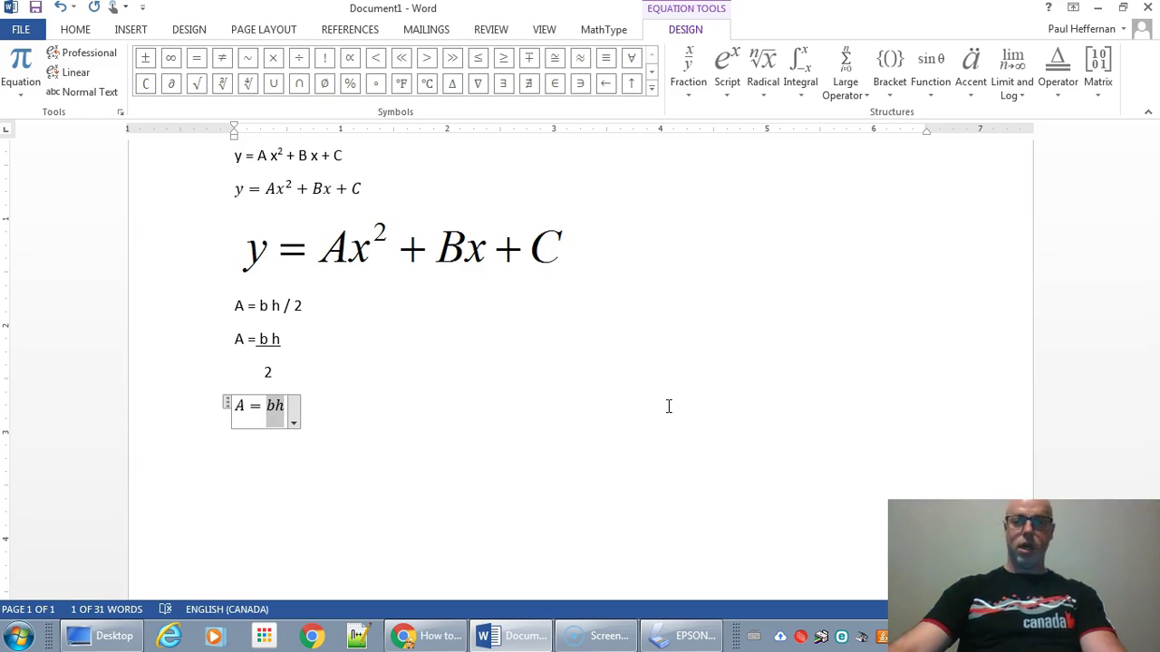
pyautogui.click(689, 77)
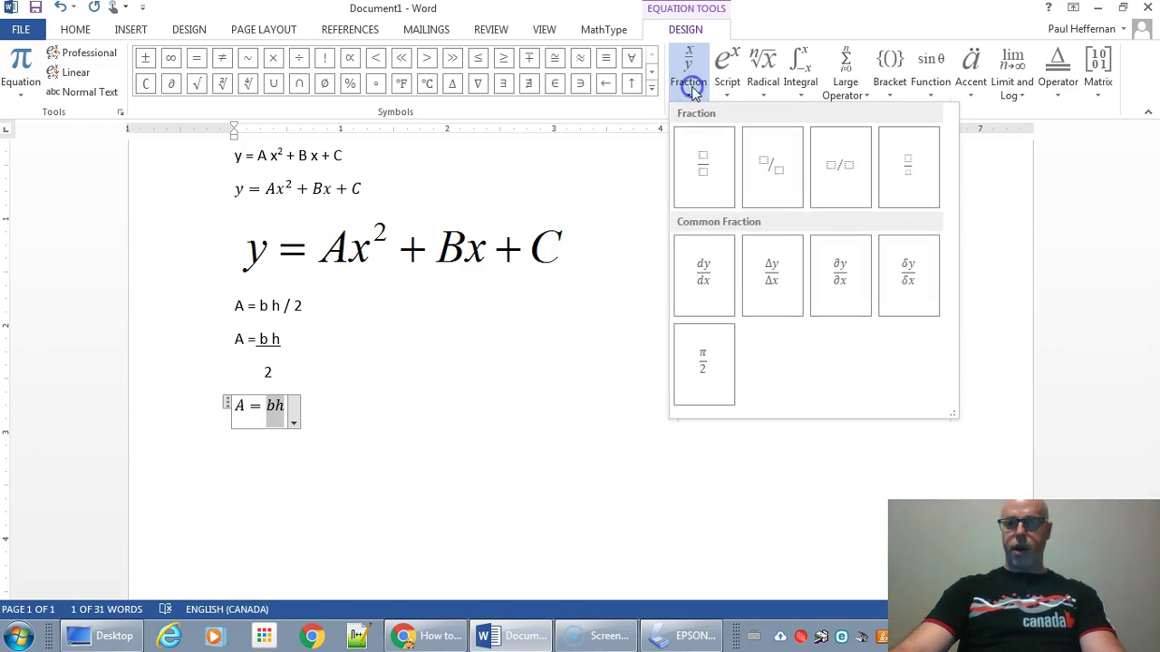
pyautogui.click(702, 170)
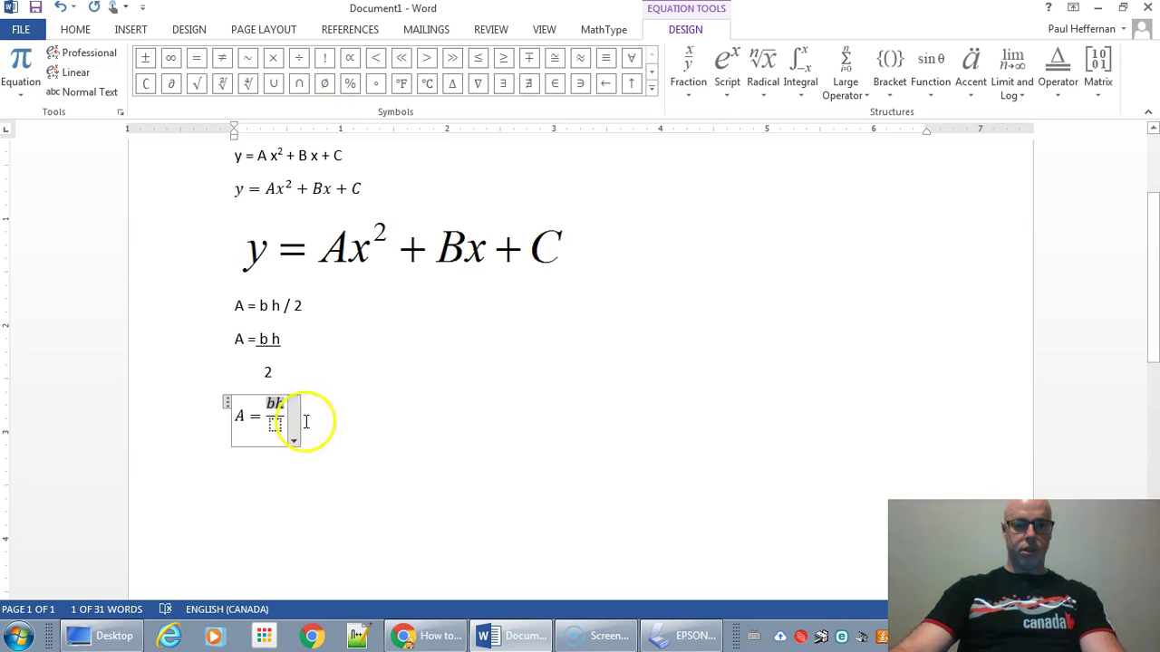
pyautogui.click(274, 426)
pyautogui.write('2')
pyautogui.click(453, 426)
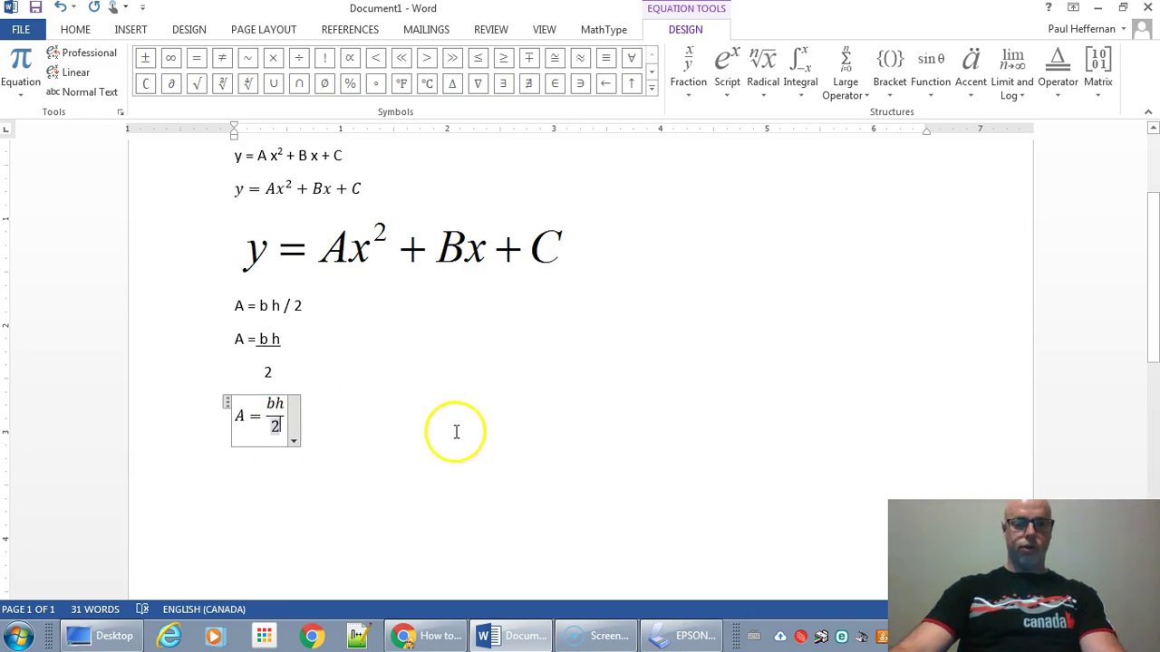
# Insert an inline MathType equation on a new line below the built-in fraction and enter A = bh
pyautogui.press('Return')
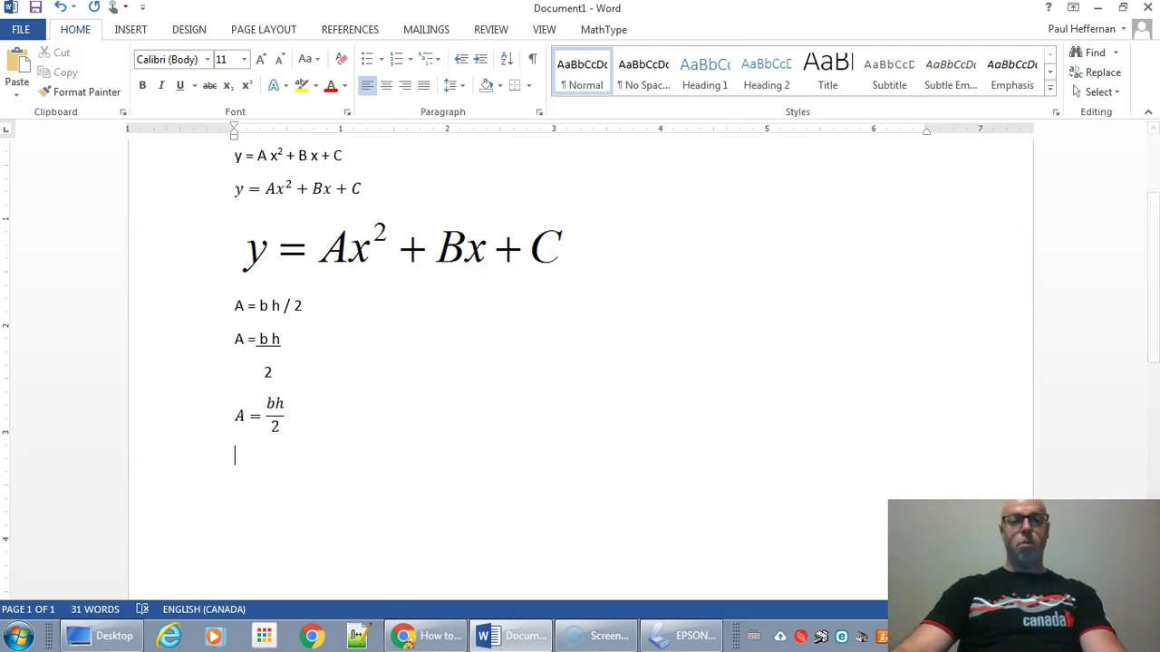
pyautogui.click(612, 32)
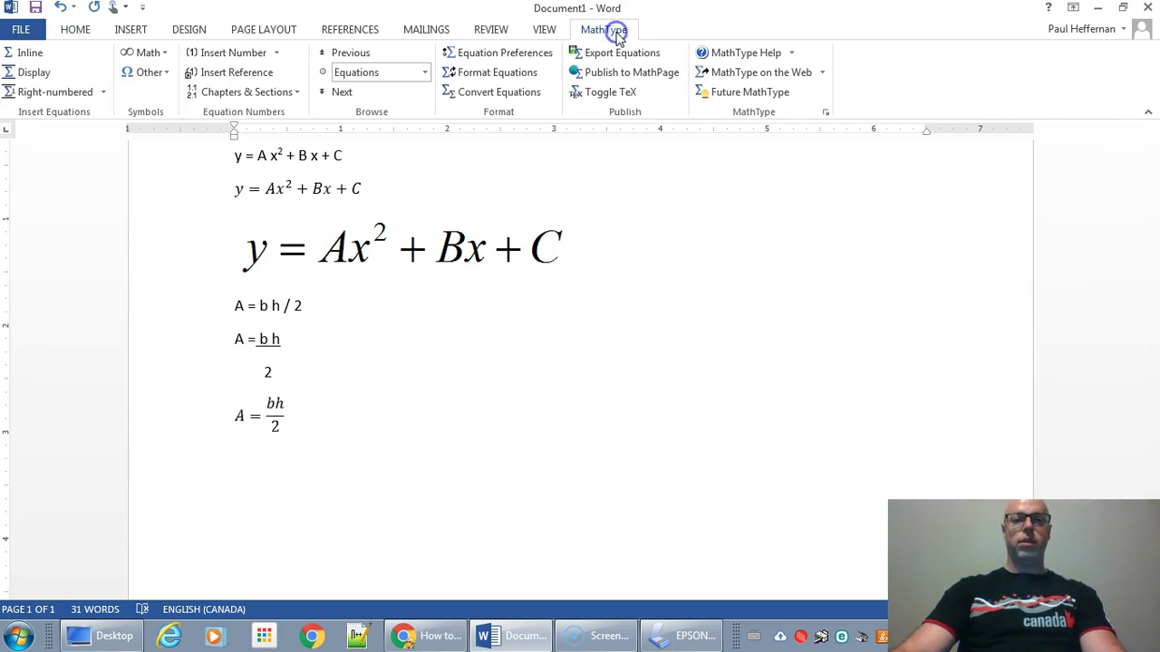
pyautogui.click(20, 52)
pyautogui.write('A=')
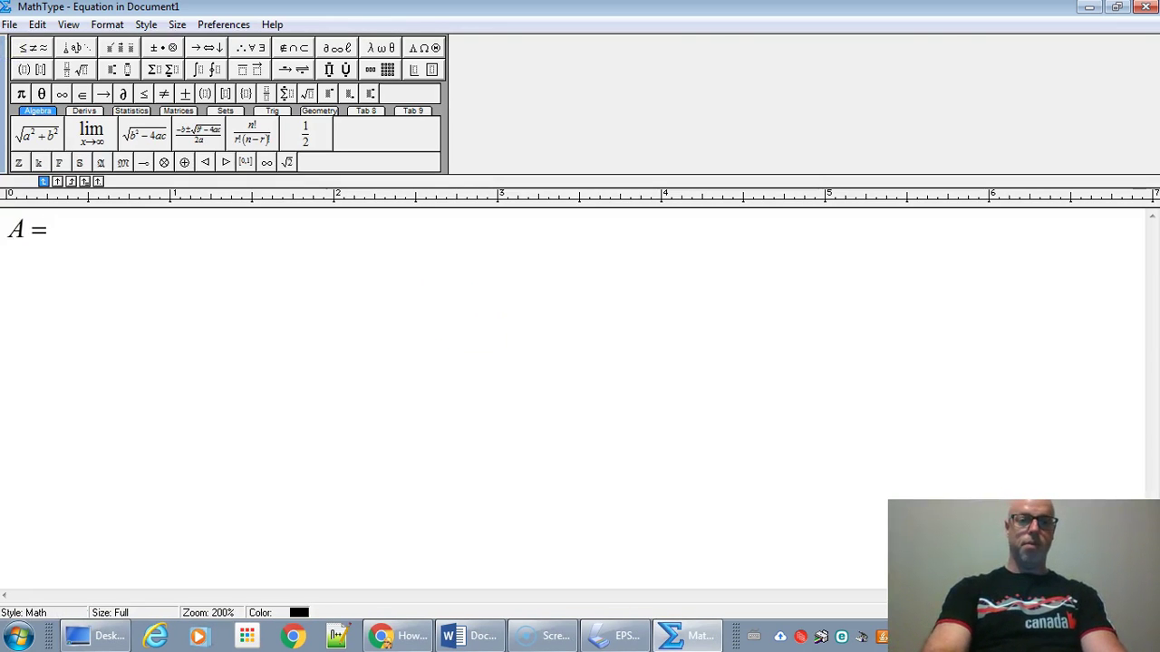
# Apply the full-size fraction template to bh in the MathType equation and enter 2 as the denominator
pyautogui.hotkey('shift', 'Left')
pyautogui.hotkey('shift', 'Left')
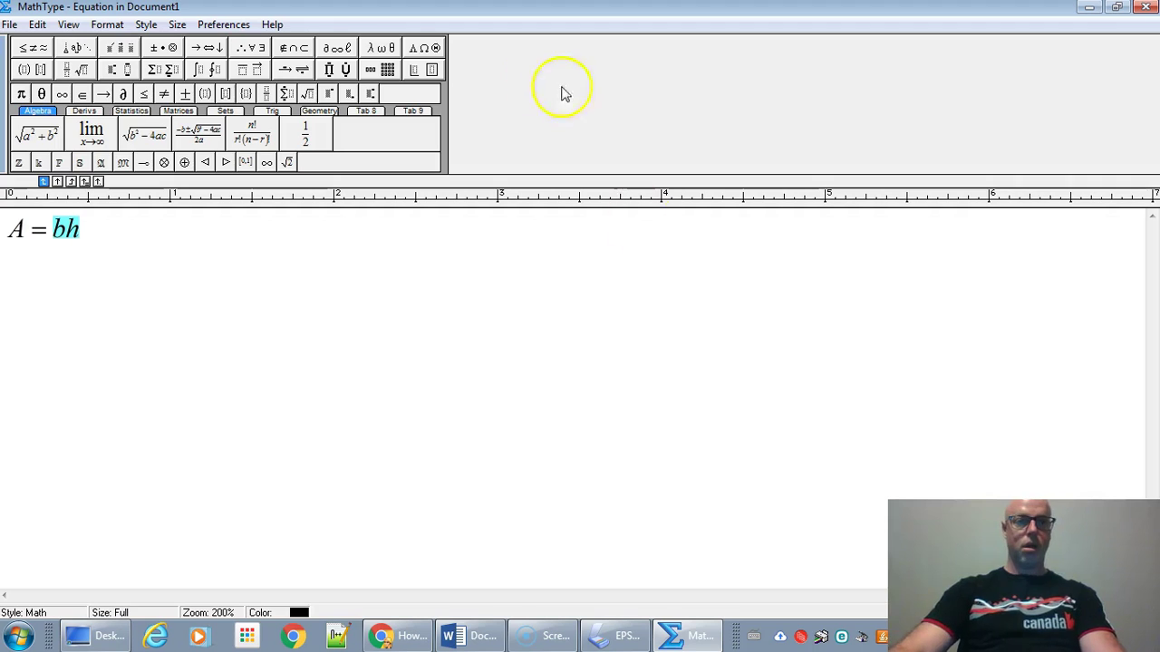
pyautogui.click(77, 69)
pyautogui.click(67, 94)
pyautogui.click(71, 263)
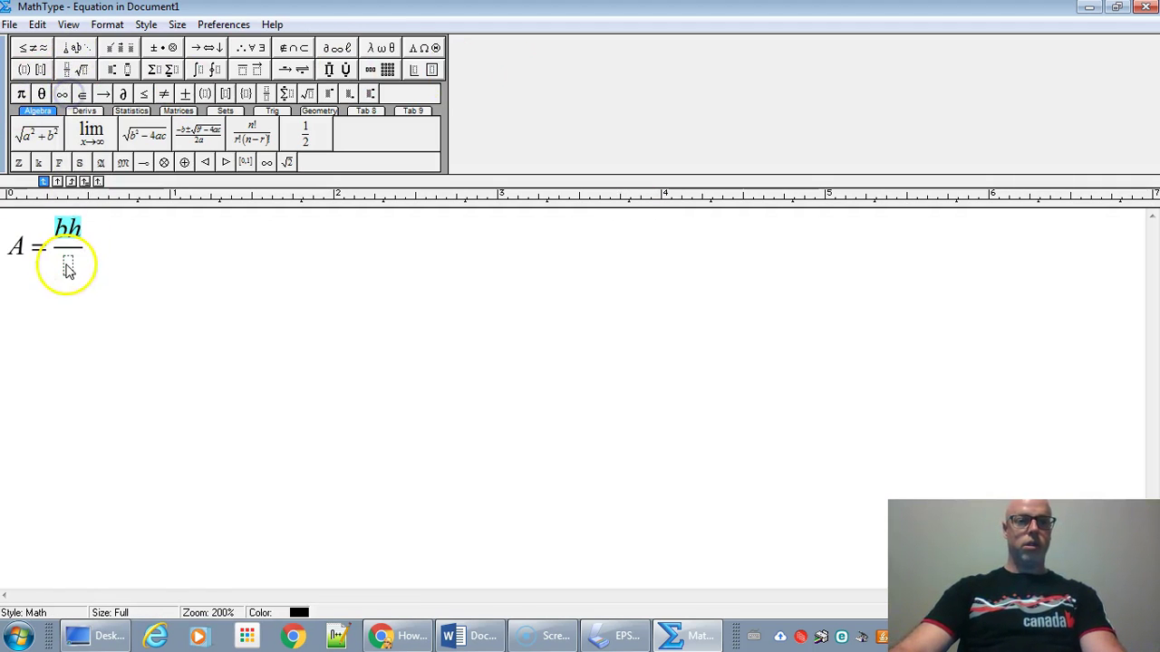
pyautogui.write('2')
pyautogui.click(108, 251)
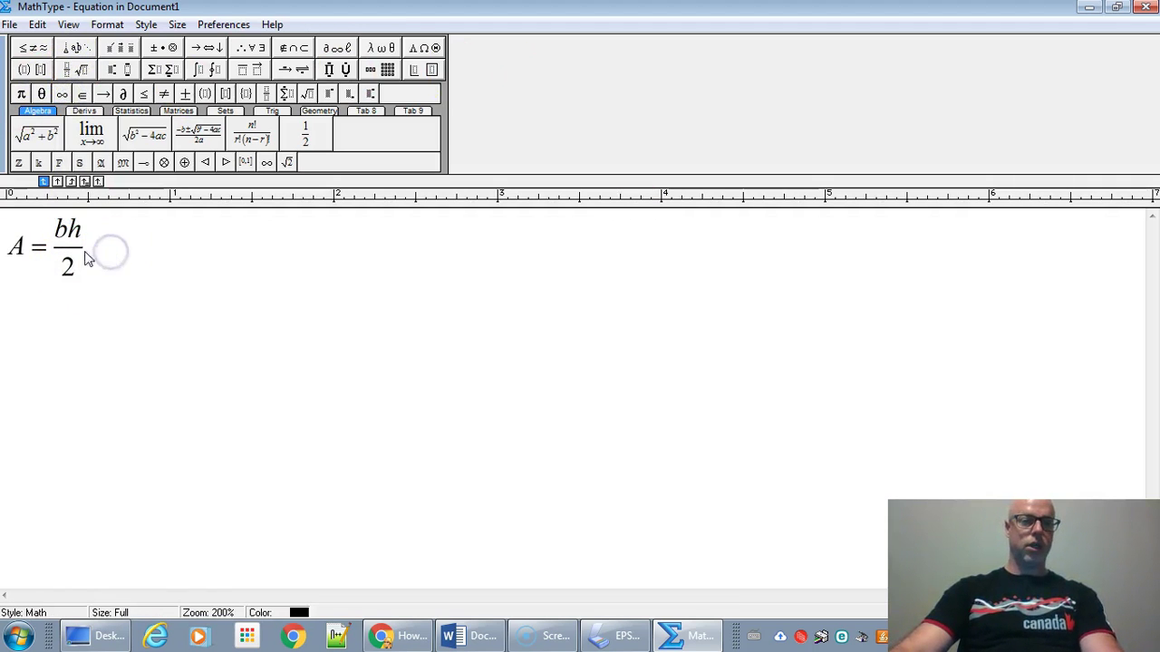
# Close MathType, saving the fraction equation to the document, and enlarge it on the page
pyautogui.click(1146, 8)
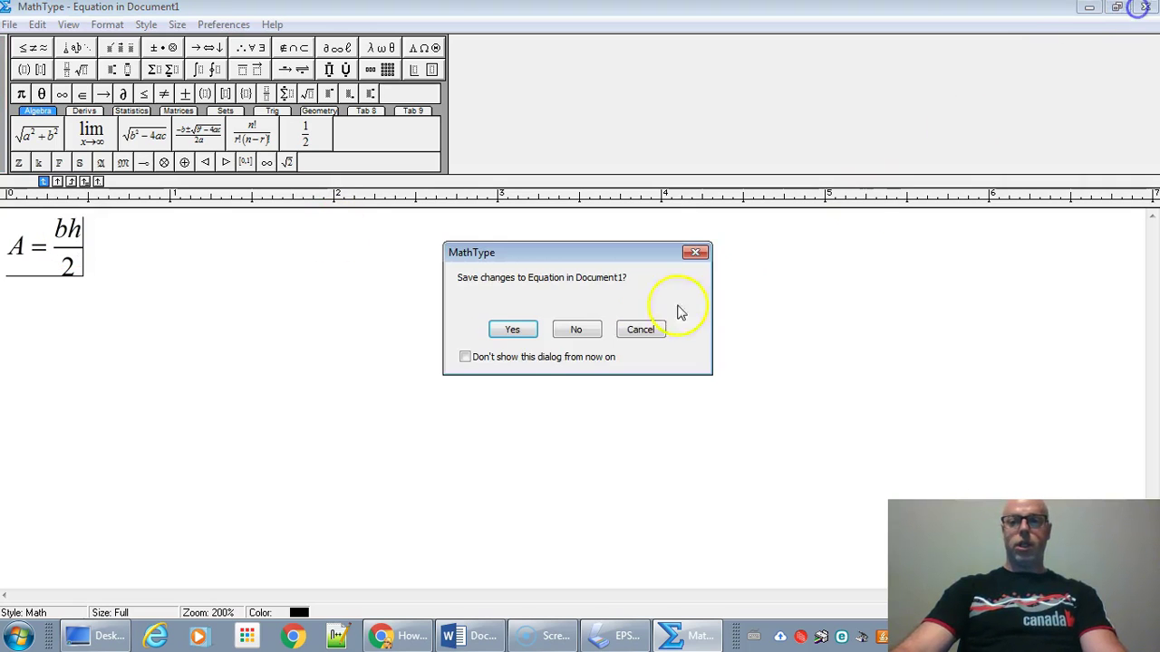
pyautogui.click(516, 328)
pyautogui.click(288, 468)
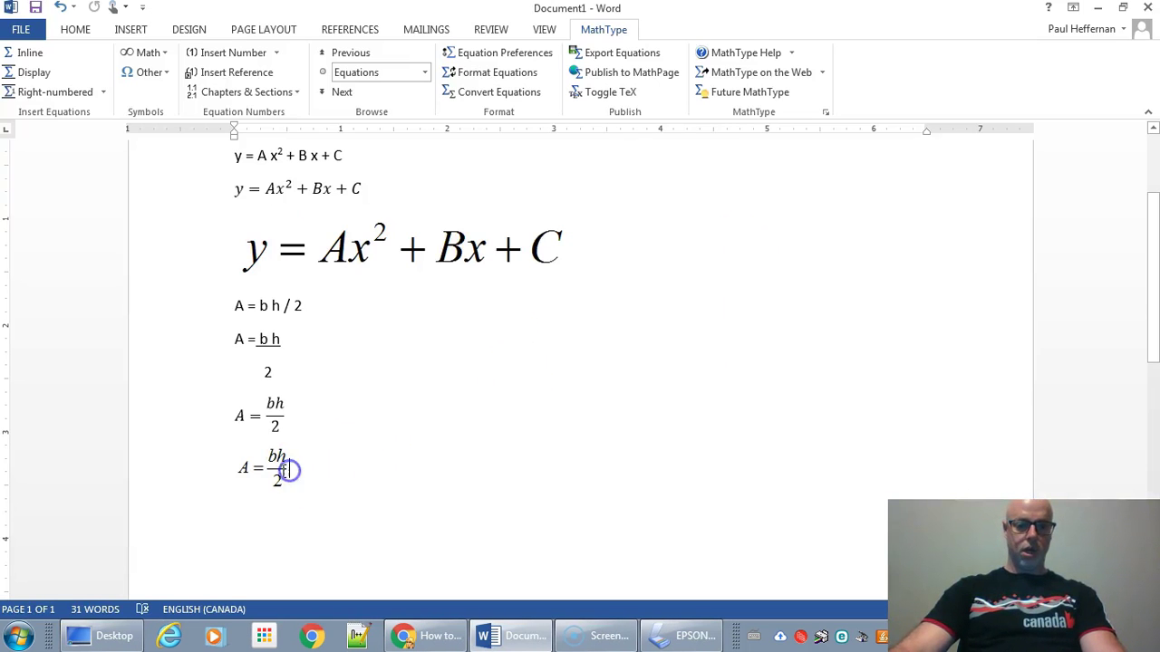
pyautogui.moveTo(288, 489); pyautogui.dragTo(316, 504)
pyautogui.click(408, 507)
# Reopen the MathType fraction equation for editing and apply the Text style to bh in the numerator
pyautogui.scroll(-2, 411, 467)
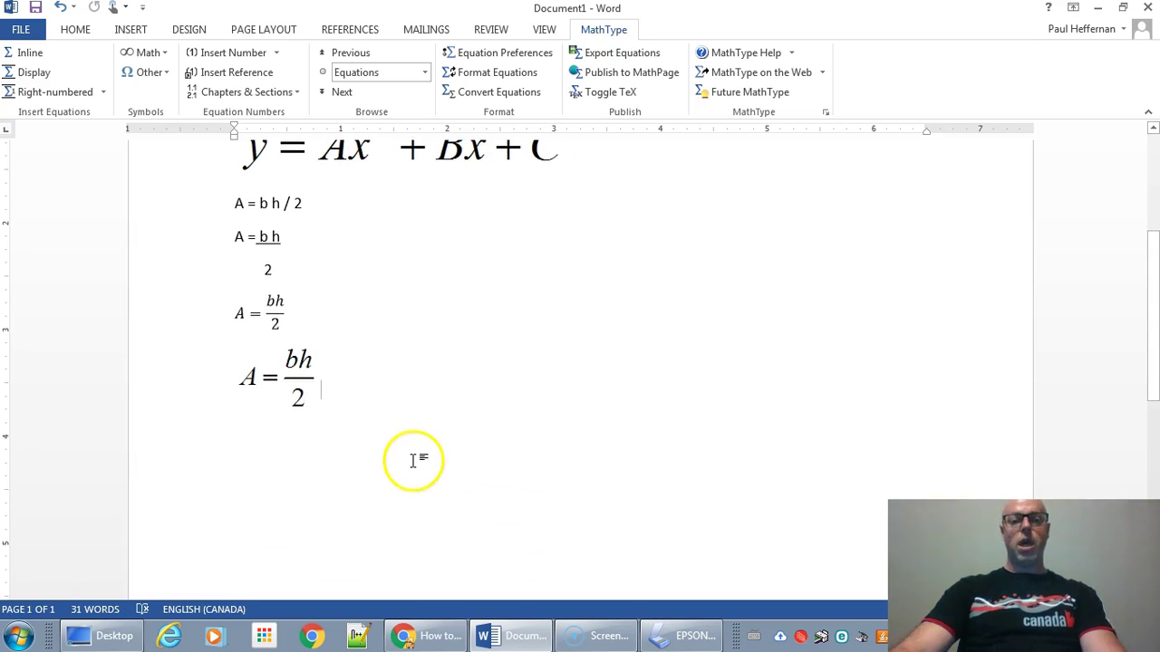
pyautogui.doubleClick(295, 379)
pyautogui.click(95, 257)
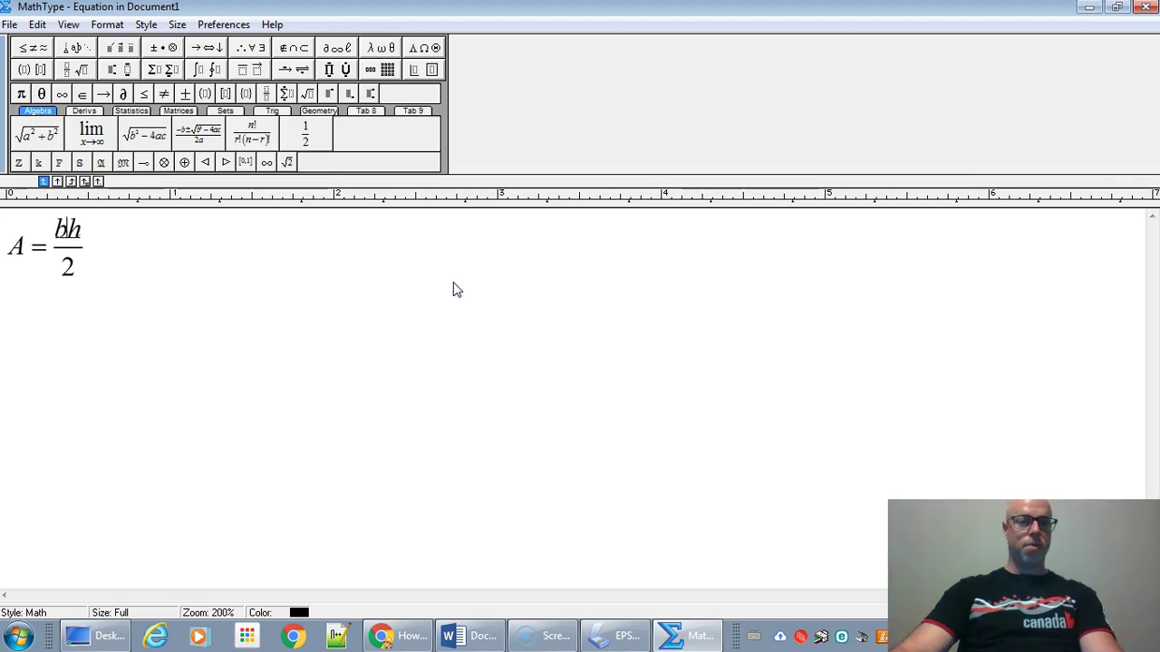
pyautogui.moveTo(67, 227)
pyautogui.mouseDown()
pyautogui.moveTo(60, 235)
pyautogui.moveTo(80, 233)
pyautogui.mouseUp()
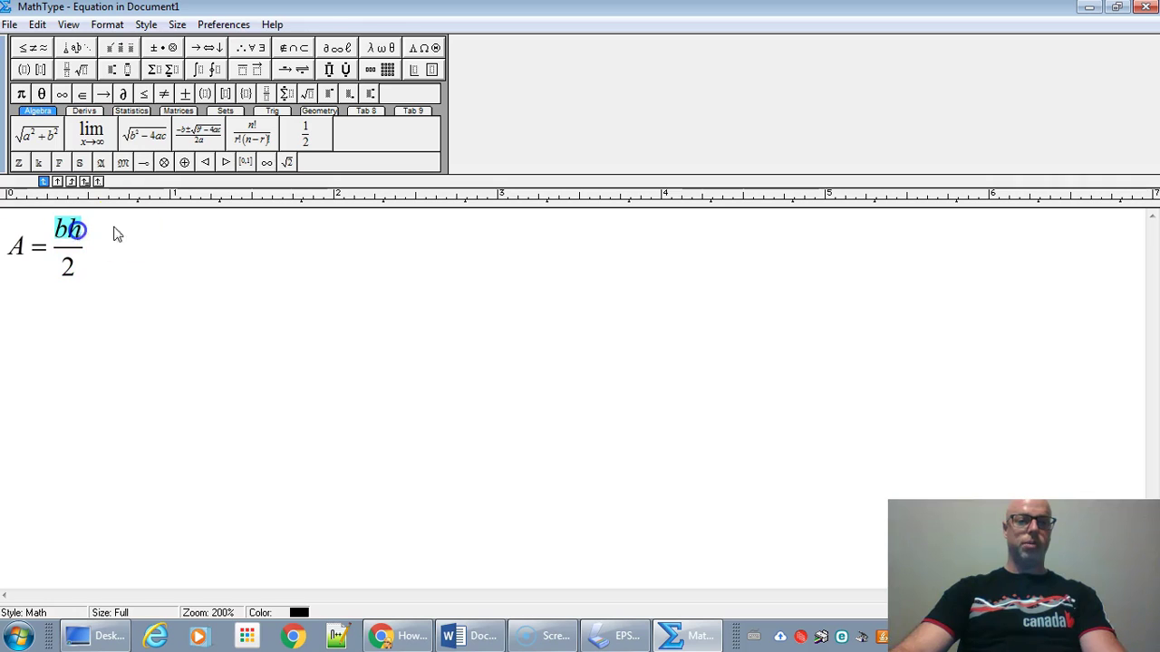
pyautogui.click(146, 25)
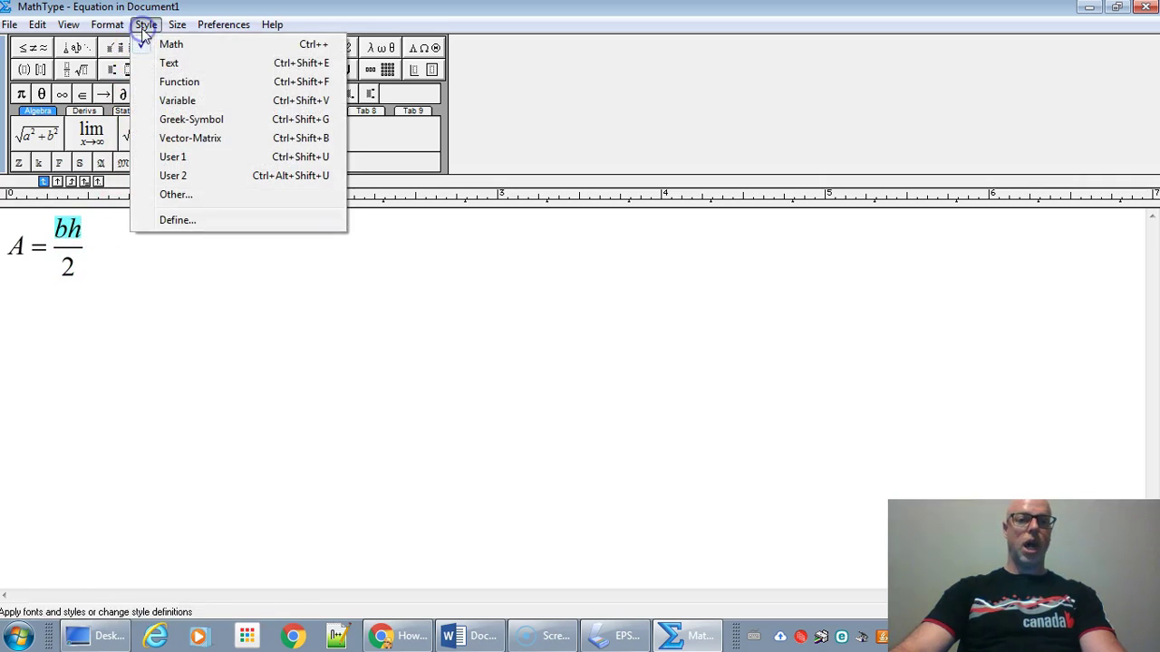
pyautogui.click(168, 65)
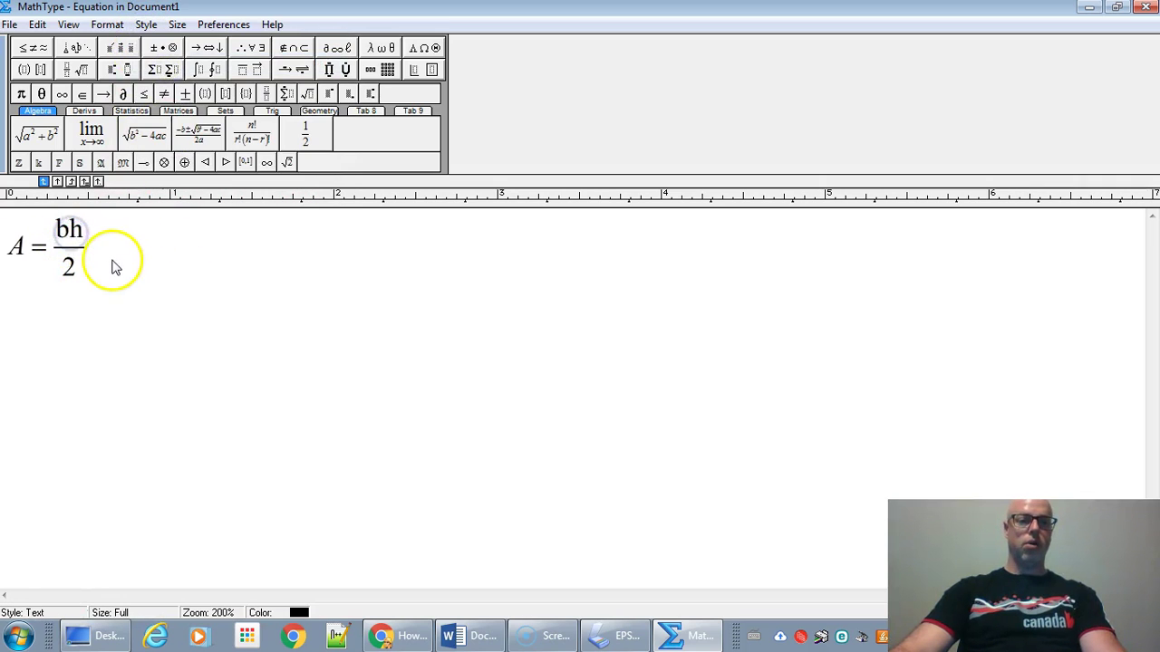
# Add a space between b and h in the numerator and apply the Text style to A
pyautogui.click(16, 258)
pyautogui.doubleClick(15, 258)
pyautogui.click(148, 24)
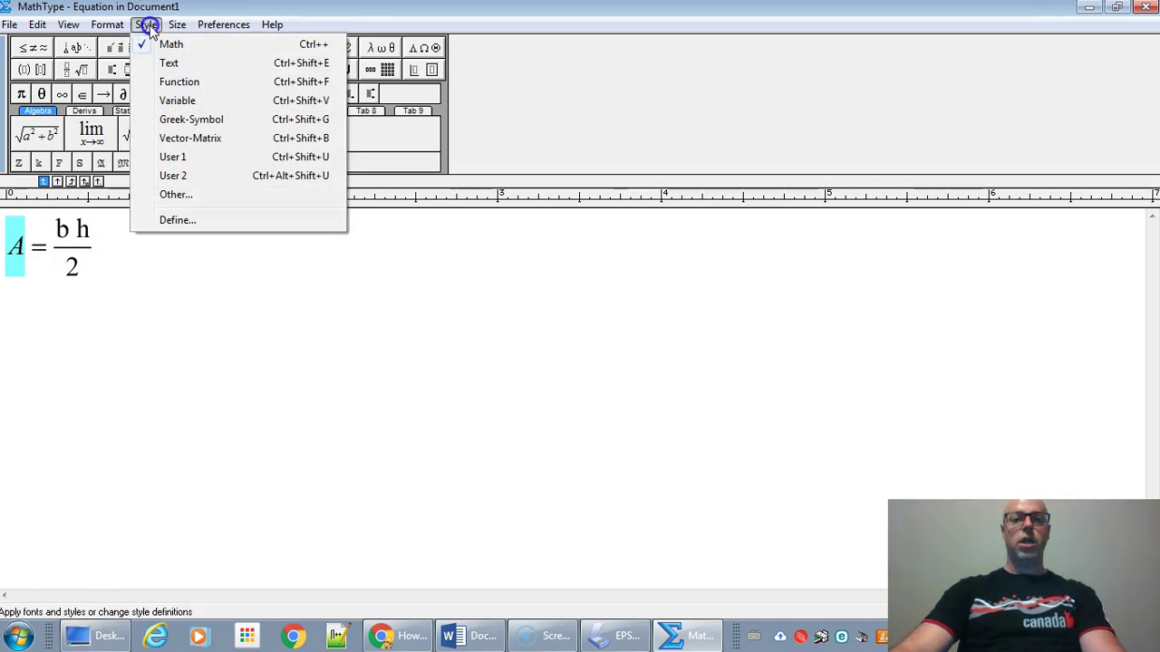
pyautogui.click(169, 63)
pyautogui.click(140, 267)
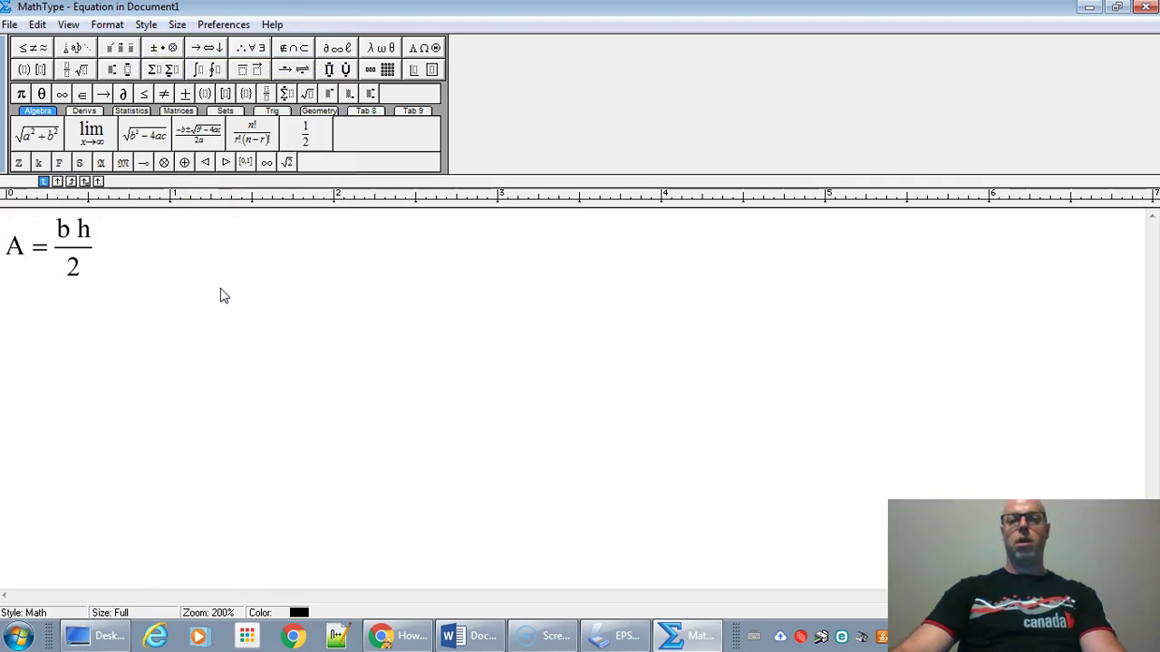
# Close MathType, saving the restyled fraction equation to the document
pyautogui.click(148, 25)
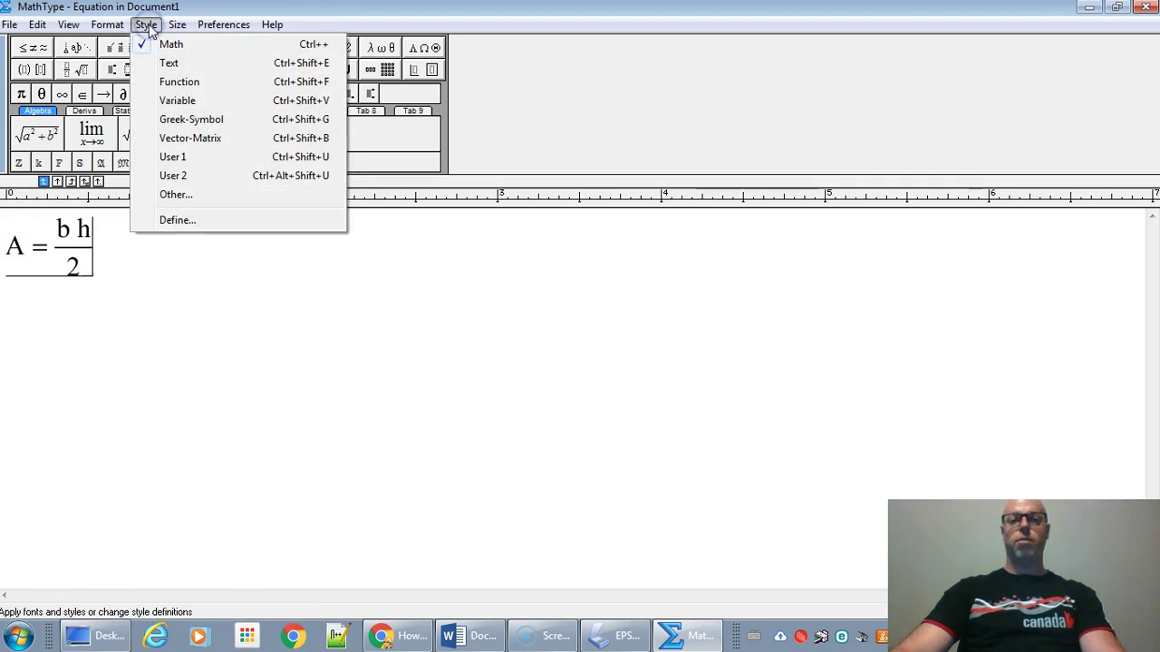
pyautogui.click(383, 320)
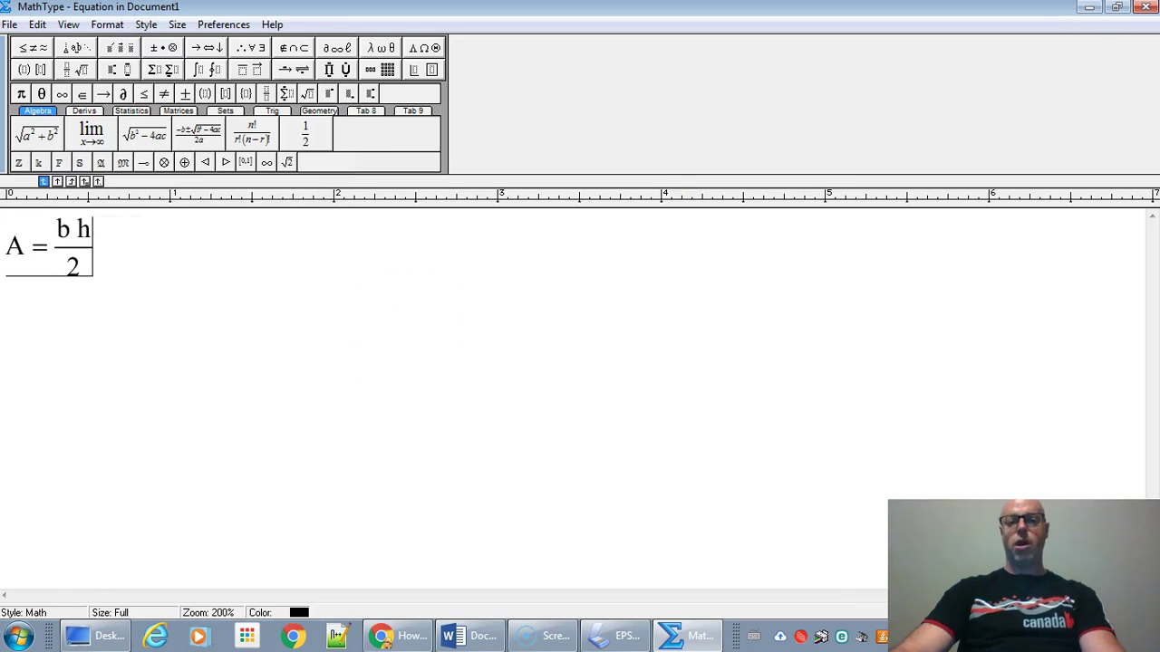
pyautogui.click(1146, 7)
pyautogui.click(513, 329)
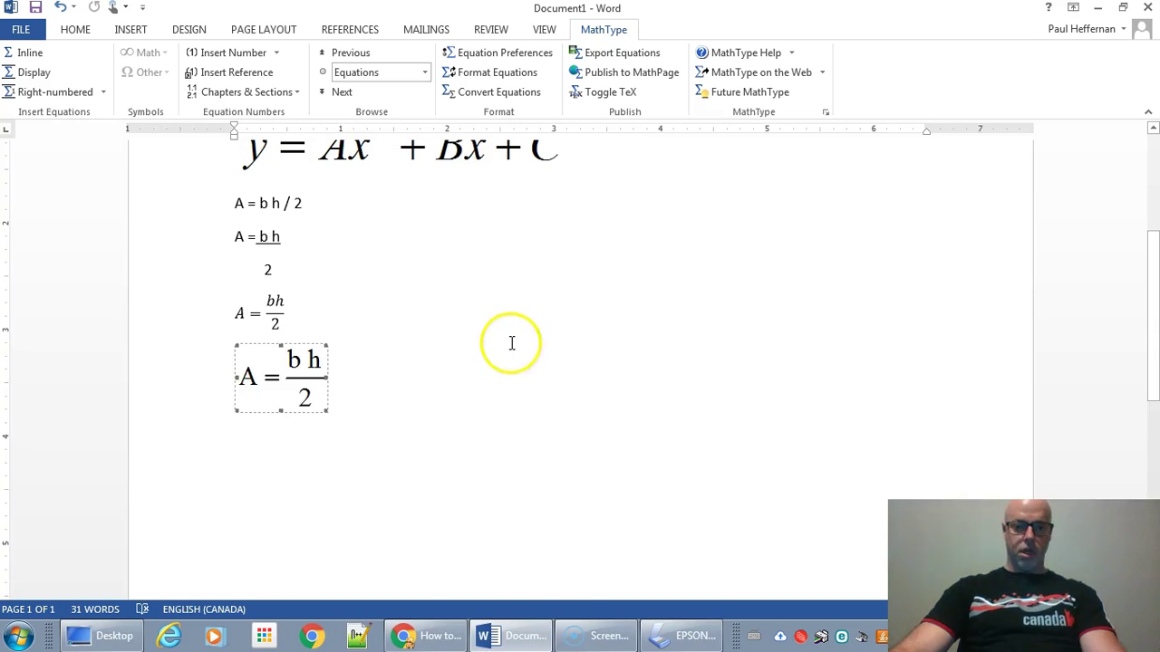
# Enter the plain-text line y = root x below the MathType fraction and start a new line
pyautogui.scroll(-3, 507, 345)
pyautogui.click(426, 342)
pyautogui.press('Return')
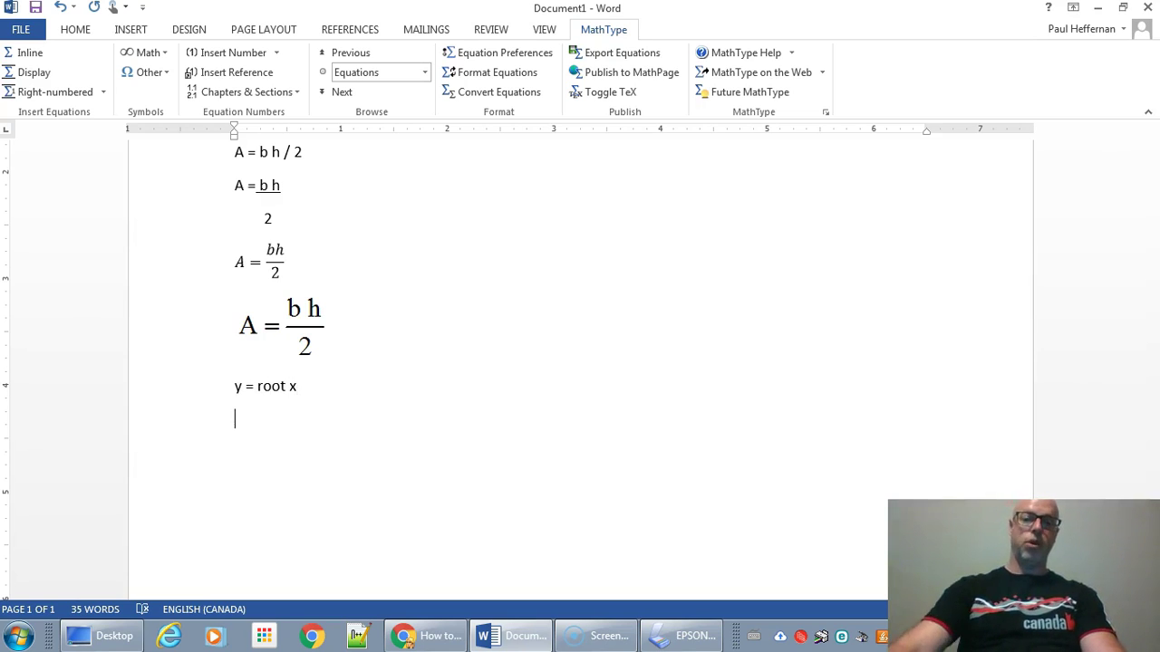
# Insert a built-in equation below the plain-text line and enter y = √x using the square root structure
pyautogui.click(75, 29)
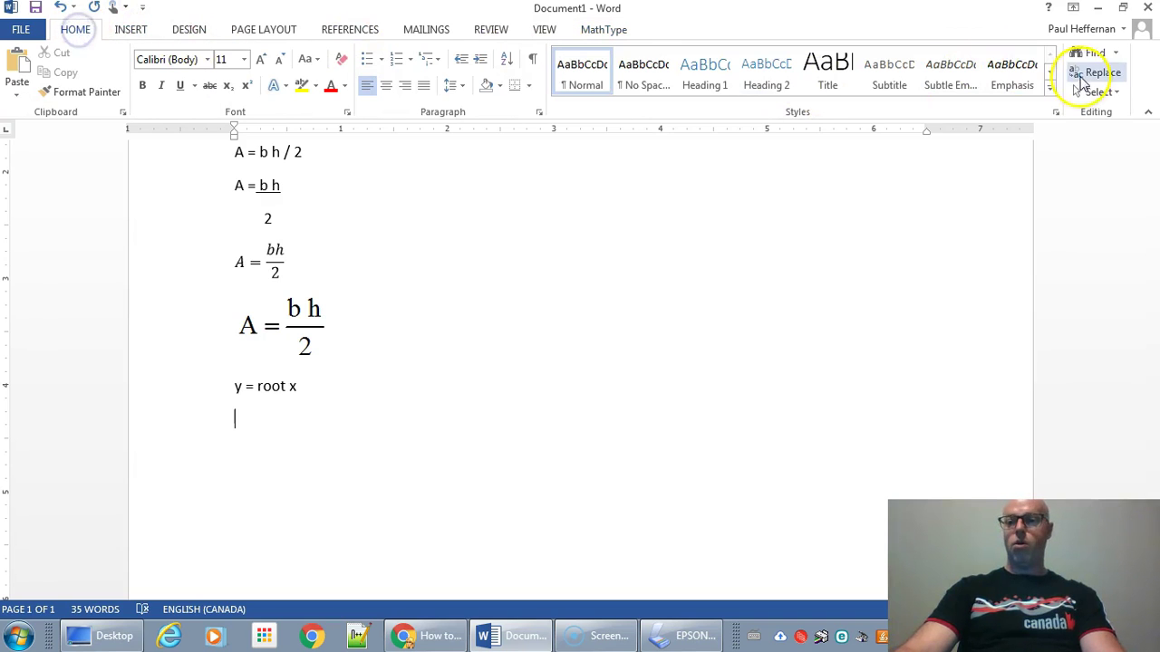
pyautogui.click(131, 29)
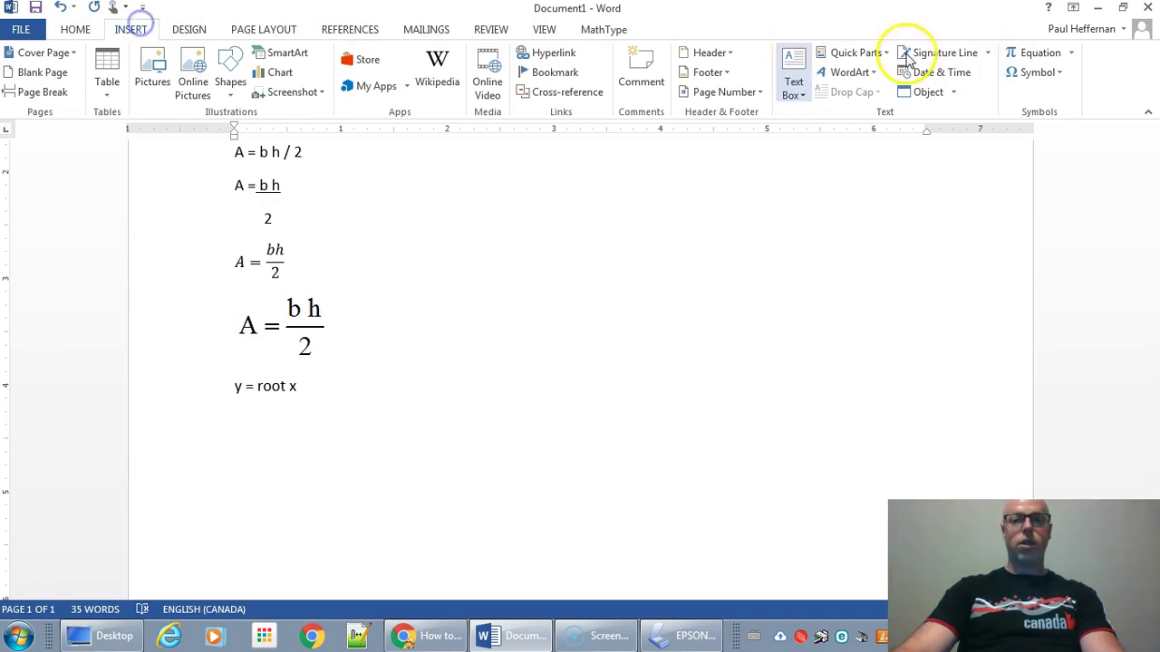
pyautogui.click(1037, 55)
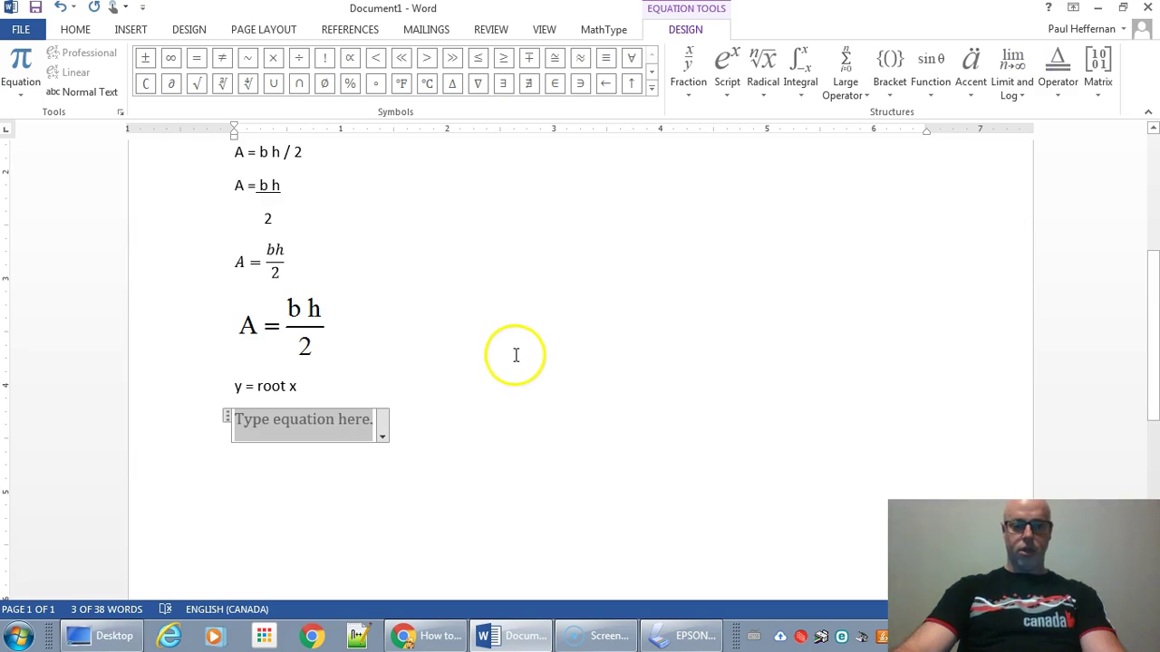
pyautogui.write('y =')
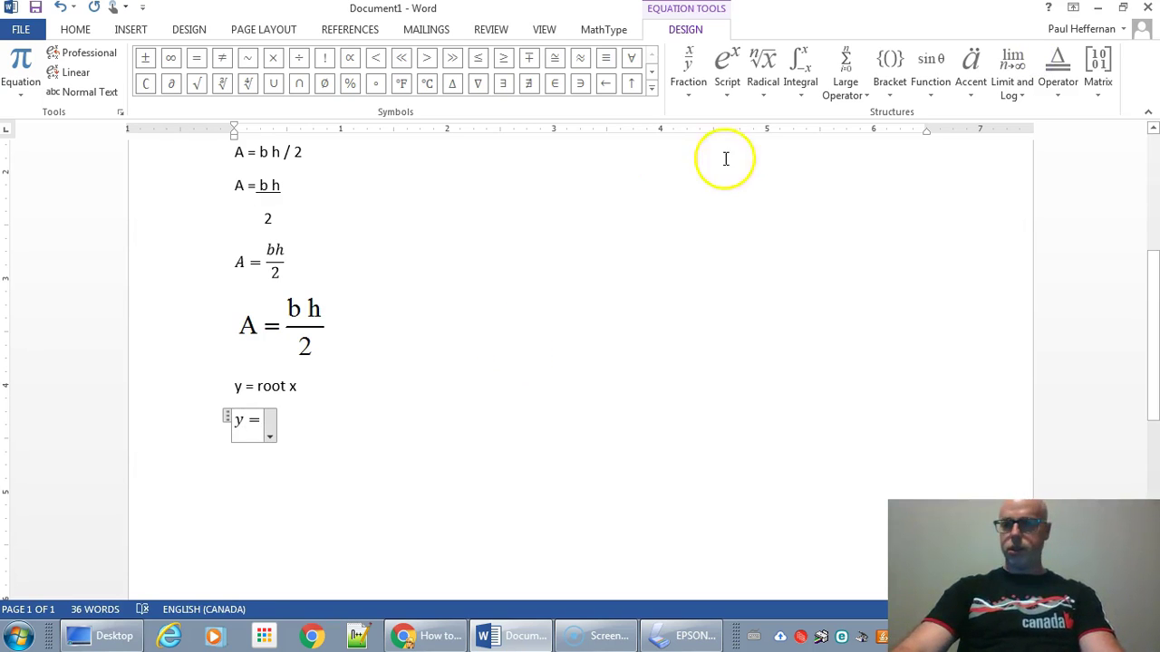
pyautogui.click(766, 61)
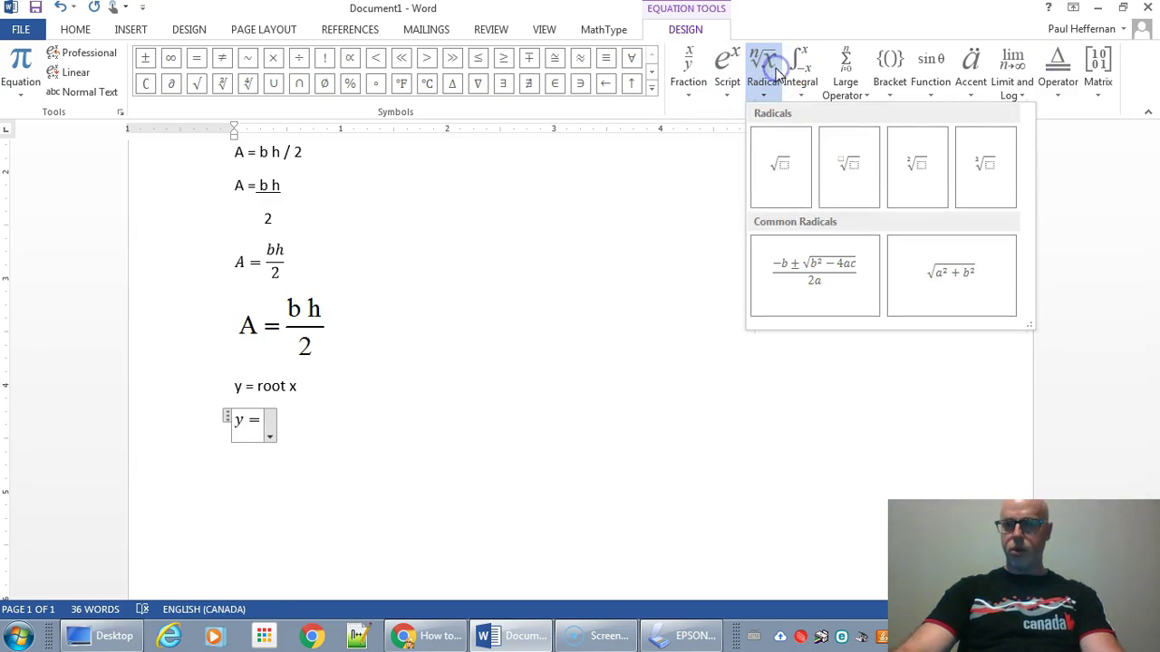
pyautogui.click(781, 181)
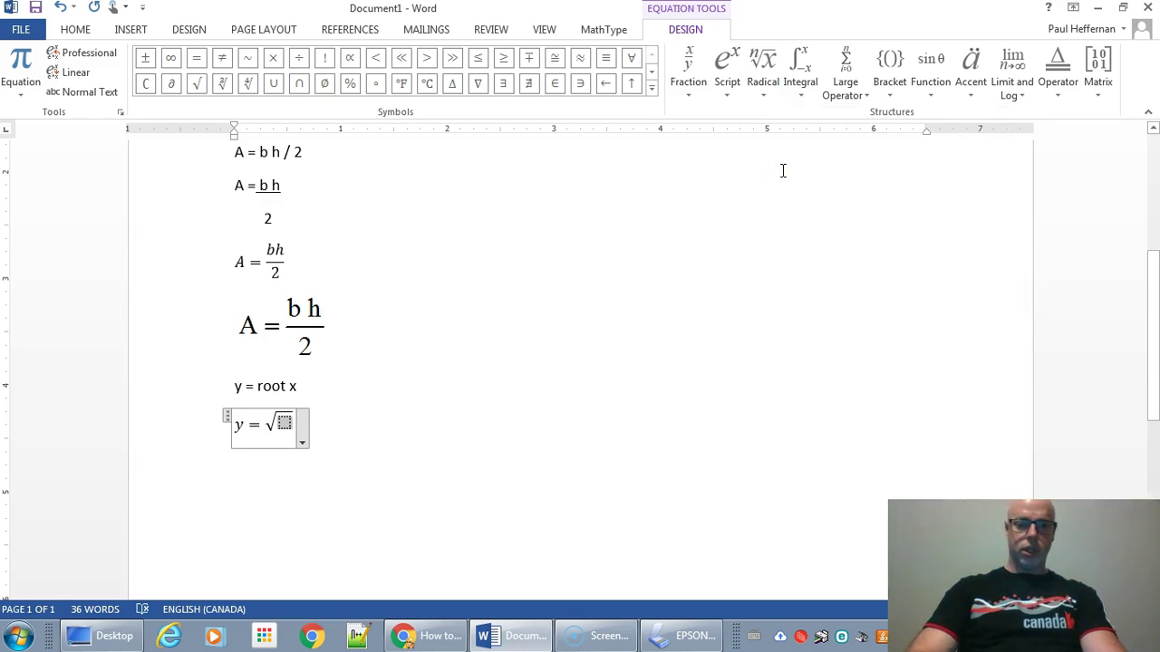
pyautogui.write('x')
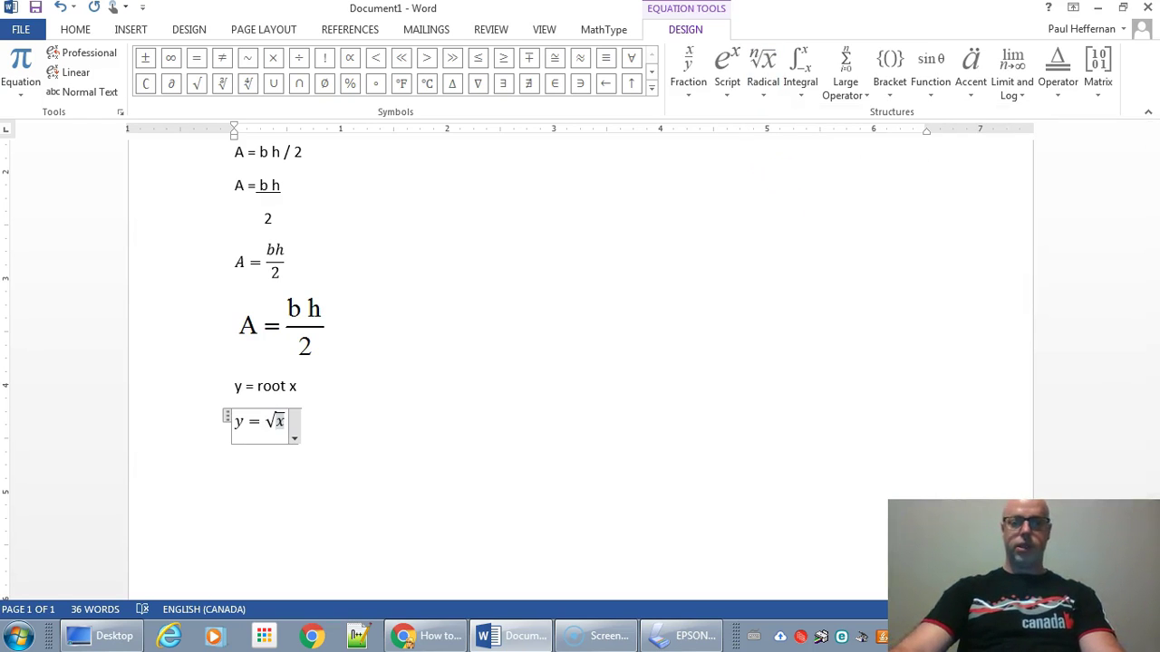
pyautogui.click(604, 368)
pyautogui.click(353, 437)
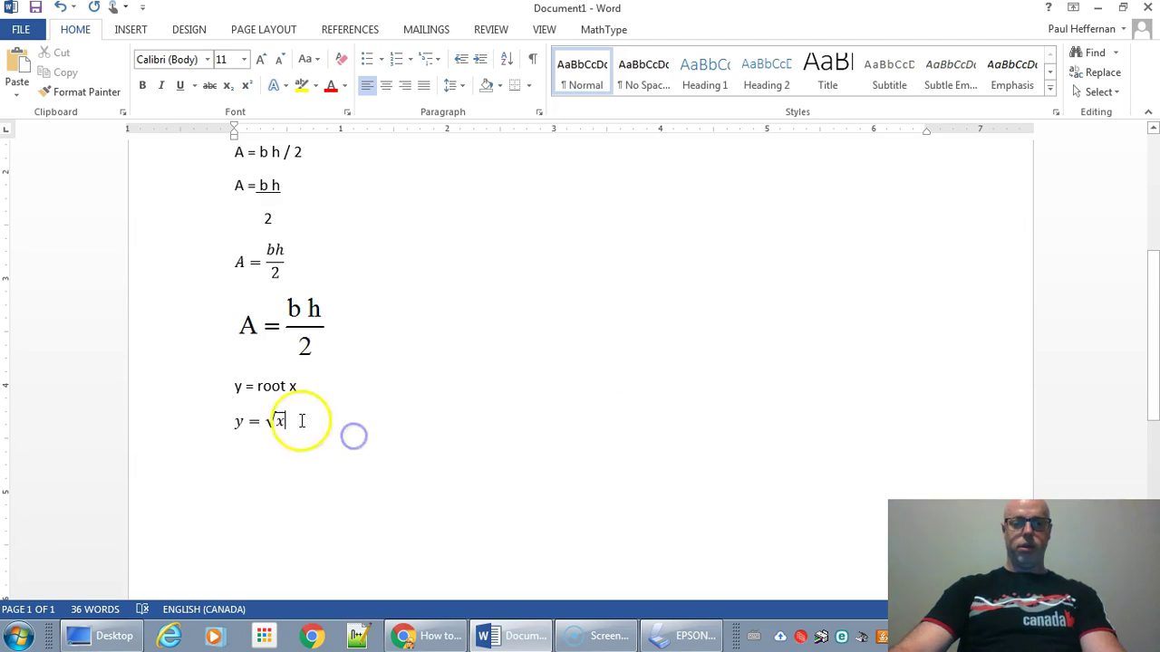
# Insert a MathType equation on a new line below the built-in root and enter y = √x with the square root template
pyautogui.click(302, 421)
pyautogui.click(334, 416)
pyautogui.press('Return')
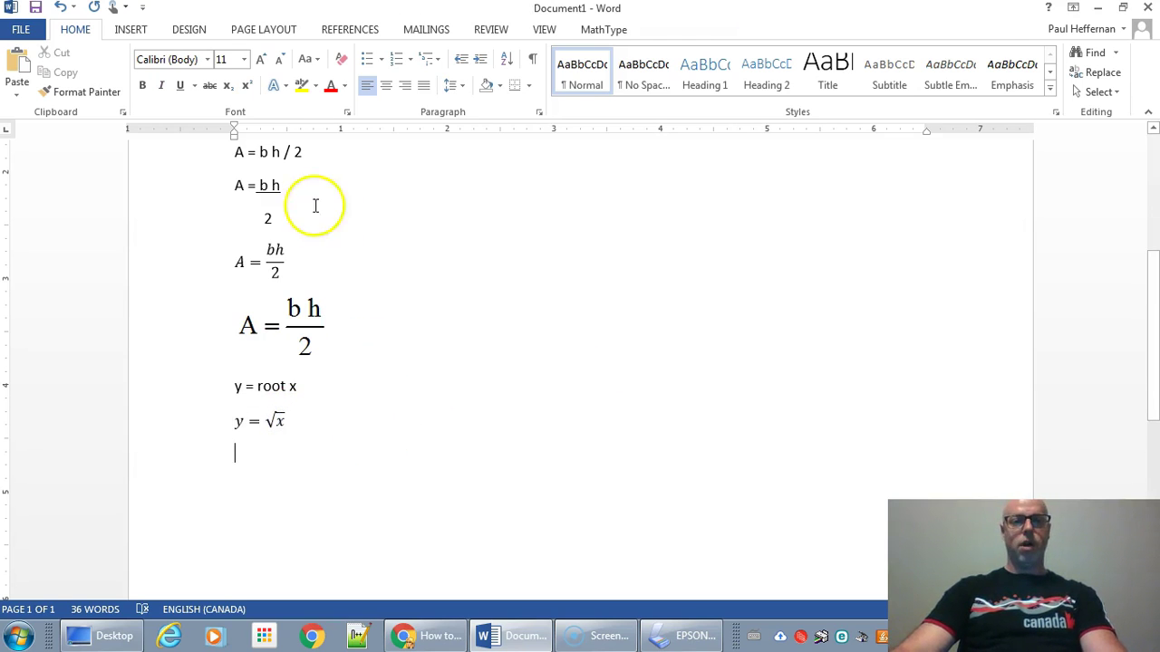
pyautogui.click(598, 29)
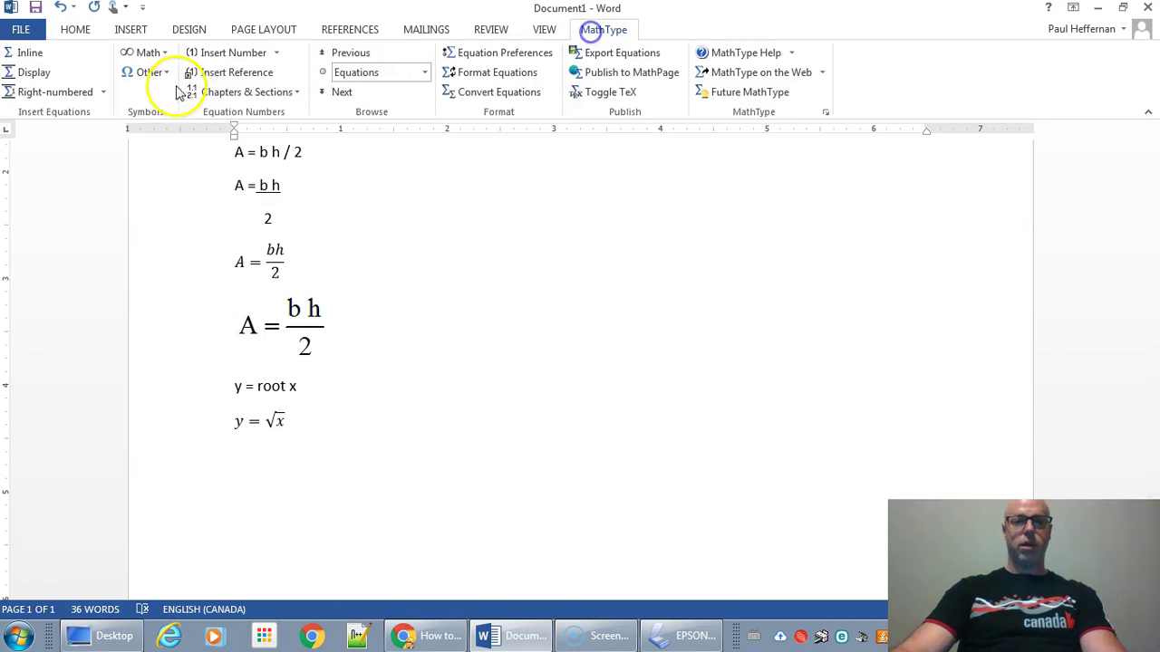
pyautogui.click(27, 71)
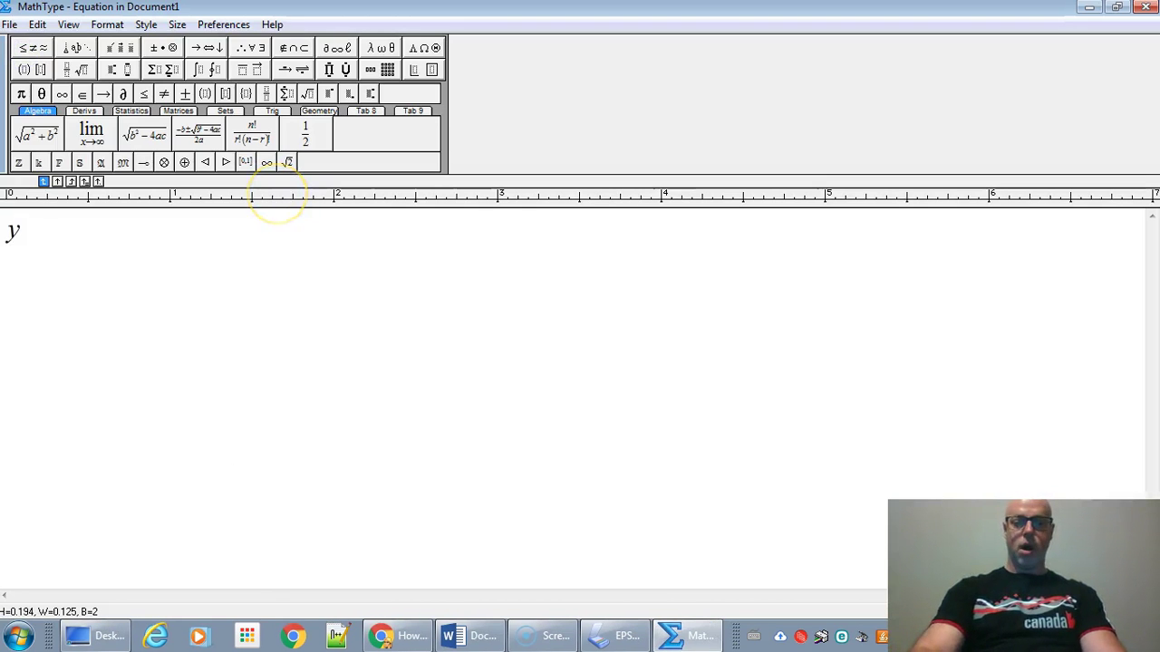
pyautogui.moveTo(72, 69); pyautogui.dragTo(65, 145)
pyautogui.write('x')
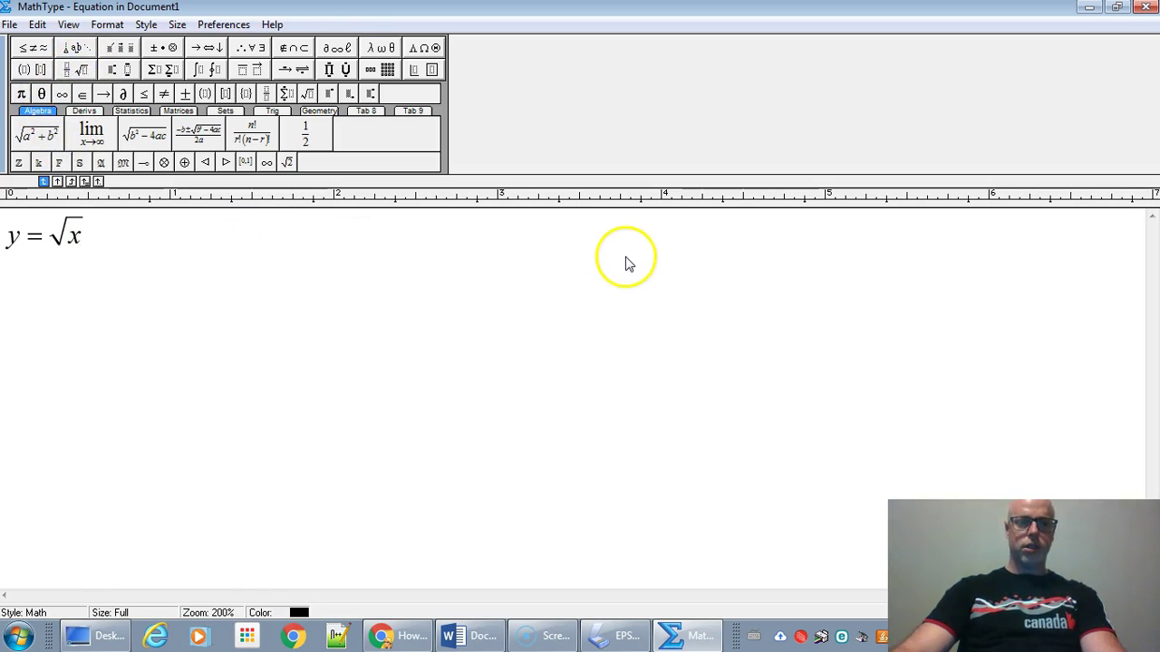
# Apply the full-size fraction template to √x in the MathType equation and enter 2 as the denominator
pyautogui.moveTo(50, 243); pyautogui.dragTo(89, 240)
pyautogui.moveTo(73, 68); pyautogui.dragTo(67, 91)
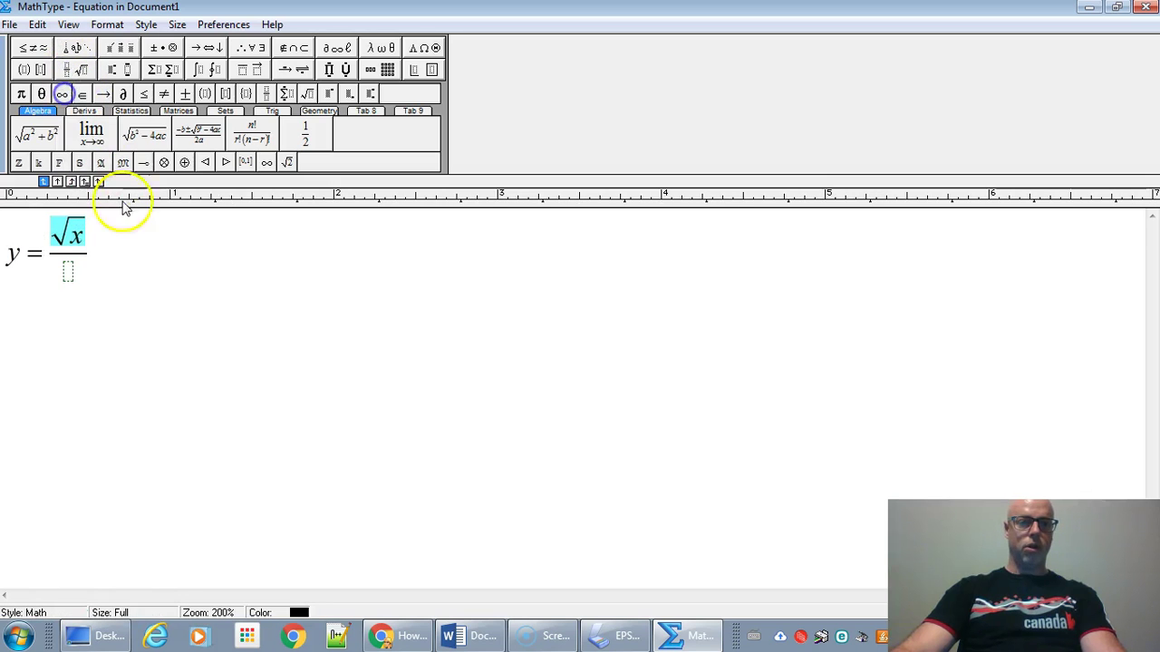
pyautogui.click(72, 276)
pyautogui.write('2')
pyautogui.click(161, 251)
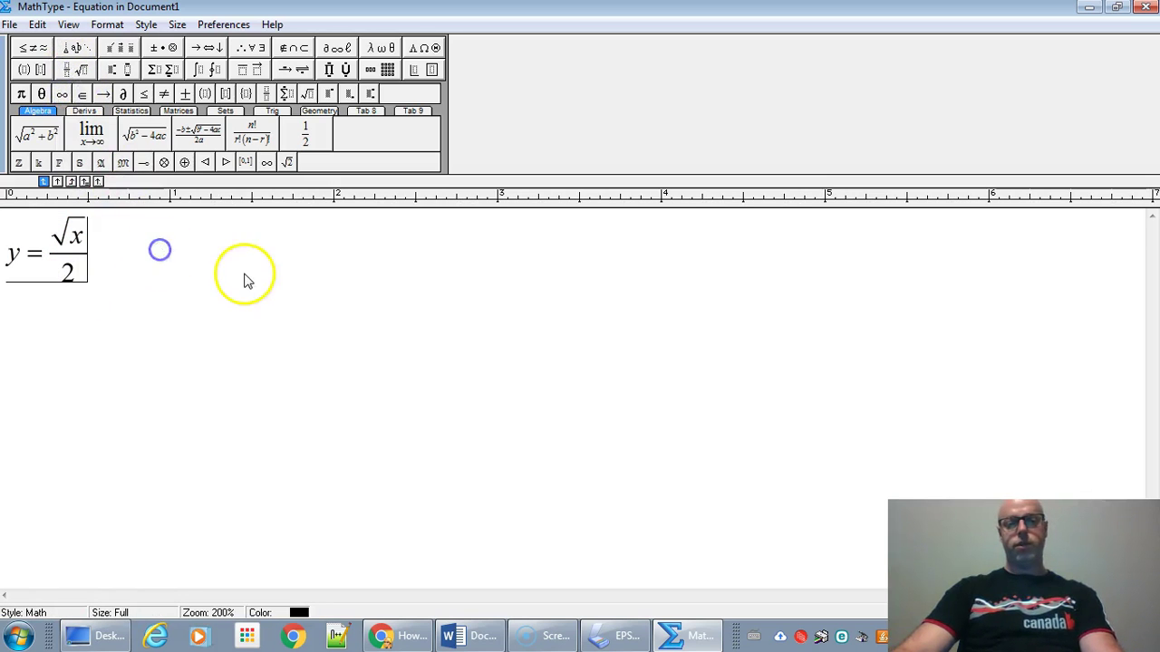
# Insert A before x under the root and give x the superscript 3 and subscript 2
pyautogui.click(72, 239)
pyautogui.write('A')
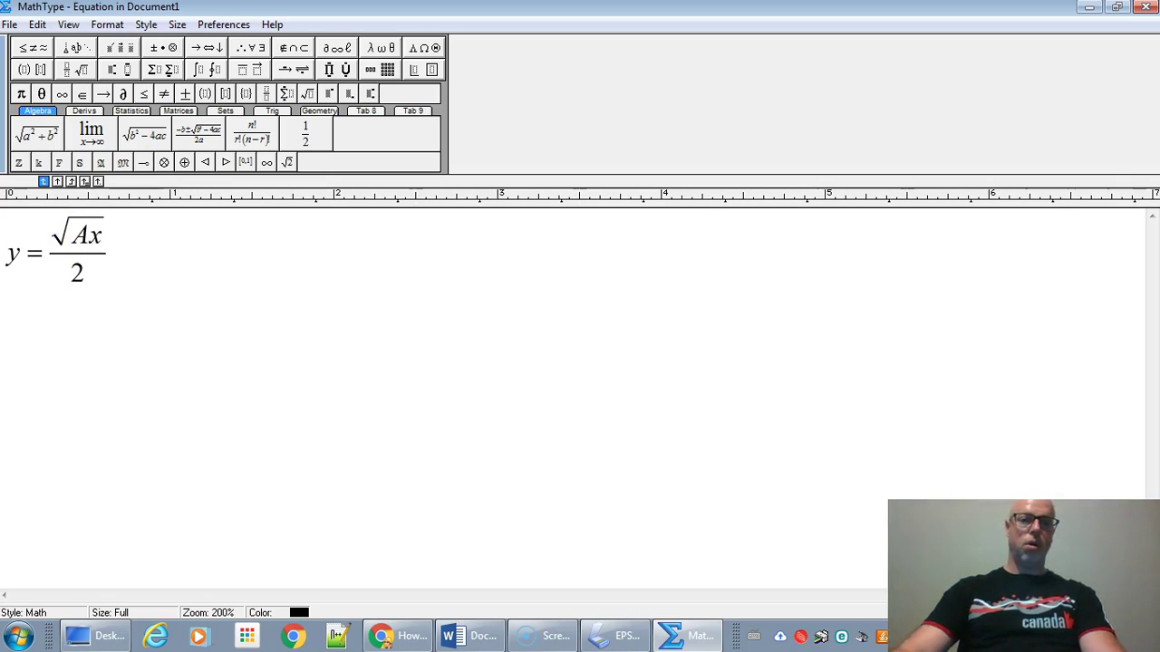
pyautogui.click(125, 70)
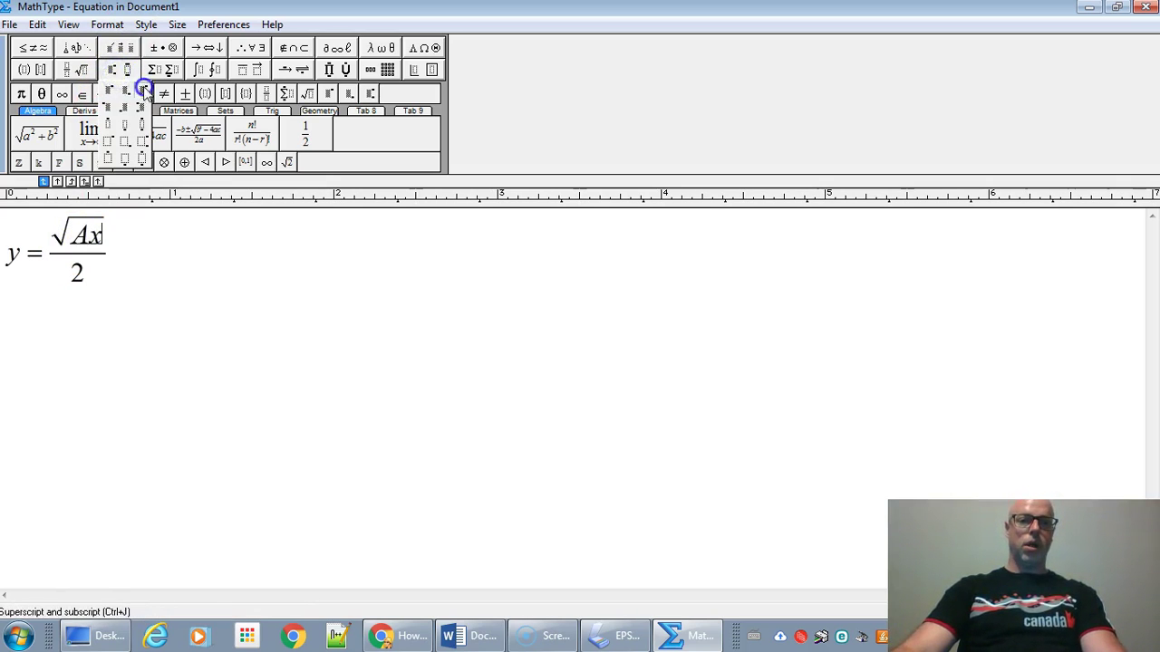
pyautogui.click(143, 91)
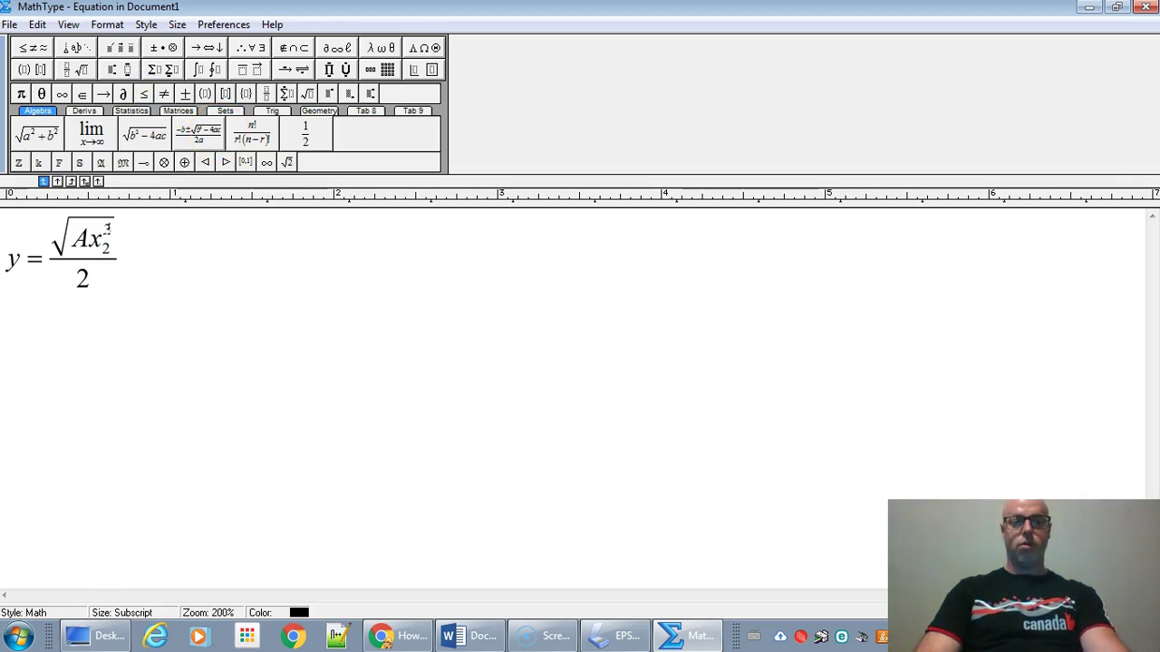
# Close MathType, saving the root equation to the document, and enlarge it on the page
pyautogui.click(1145, 6)
pyautogui.click(512, 329)
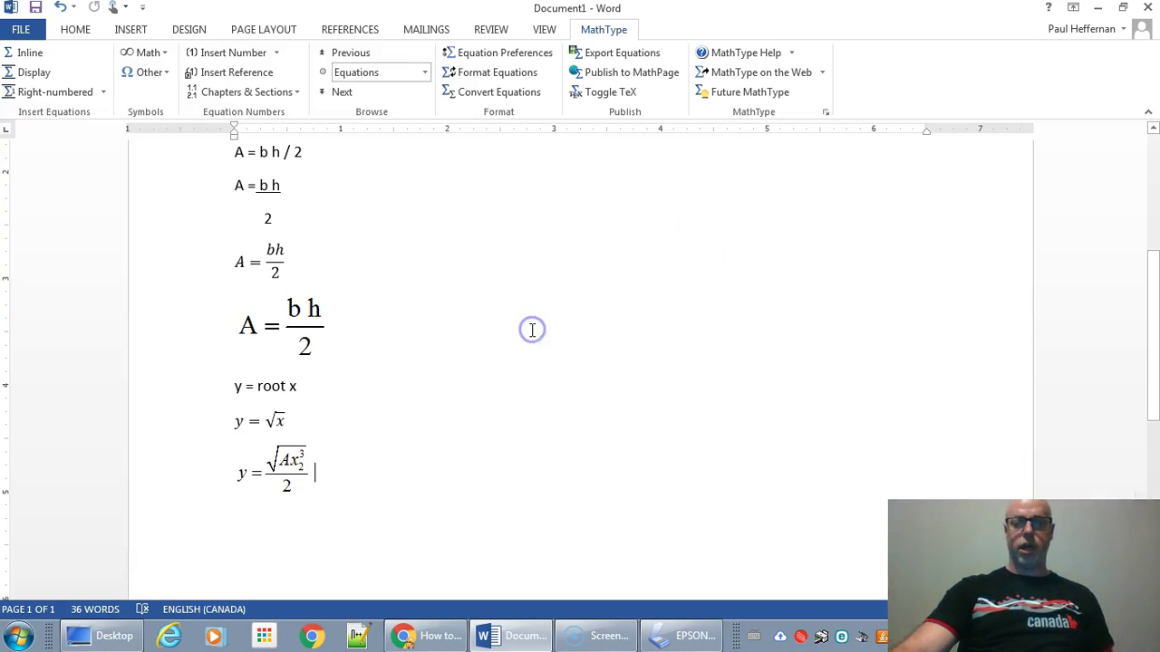
pyautogui.click(272, 474)
pyautogui.moveTo(311, 494); pyautogui.dragTo(335, 505)
pyautogui.scroll(-1, 438, 468)
pyautogui.click(414, 376)
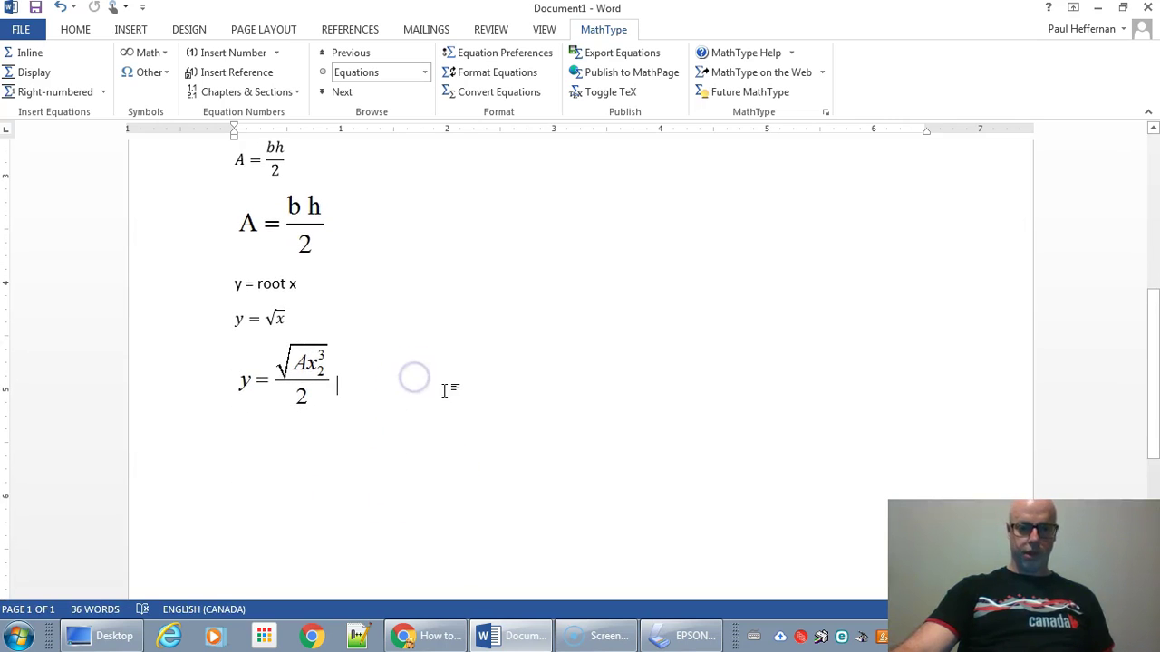
# Review the plain-text, formatted, built-in and MathType versions of the quadratic equation at the start of the document
pyautogui.scroll(1, 444, 390)
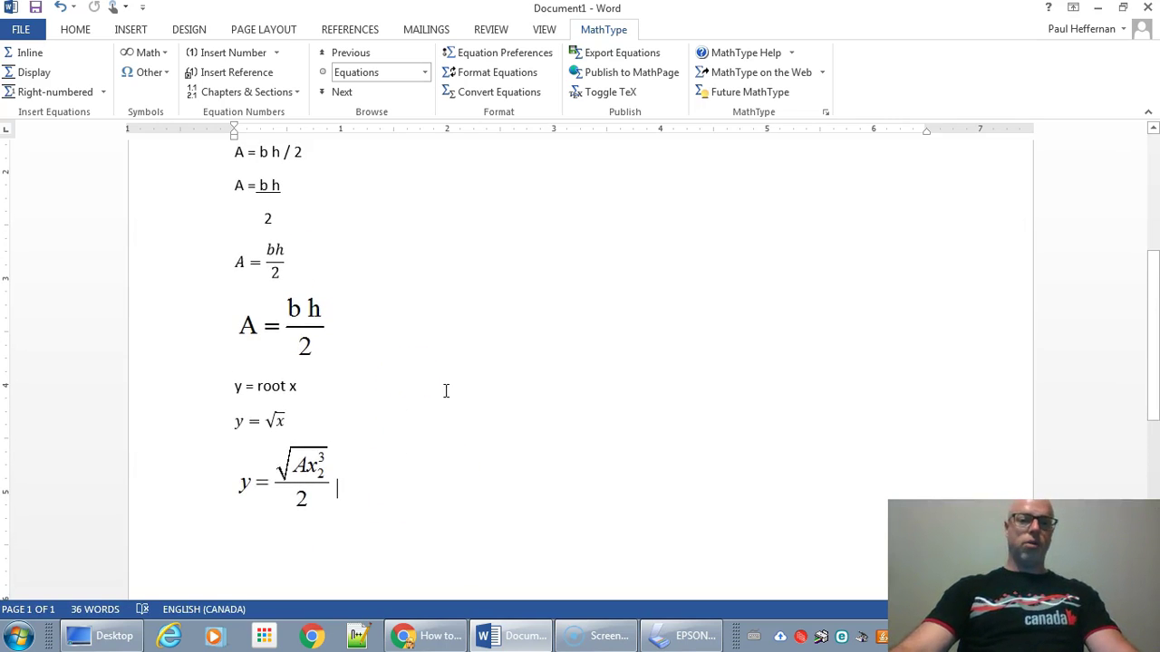
pyautogui.scroll(2, 446, 390)
pyautogui.scroll(1, 445, 390)
pyautogui.click(286, 275)
pyautogui.click(365, 276)
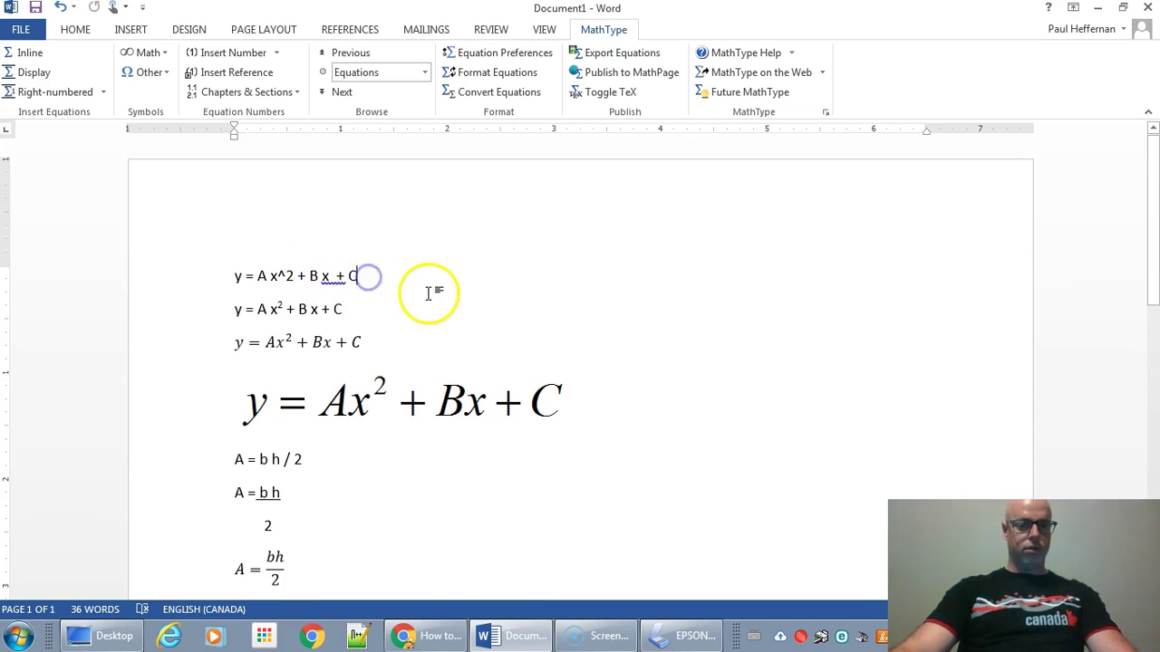
pyautogui.click(359, 395)
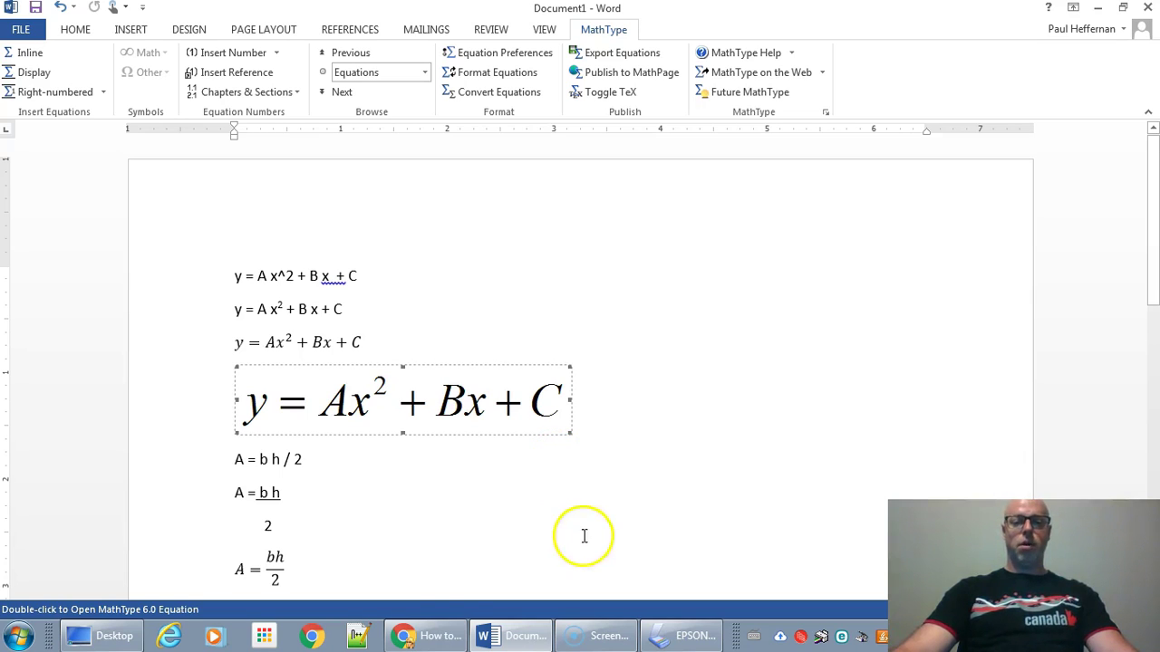
# Switch to the Google Docs document and insert a new equation y = Ax + Bx + C below the solutions for t
pyautogui.click(443, 635)
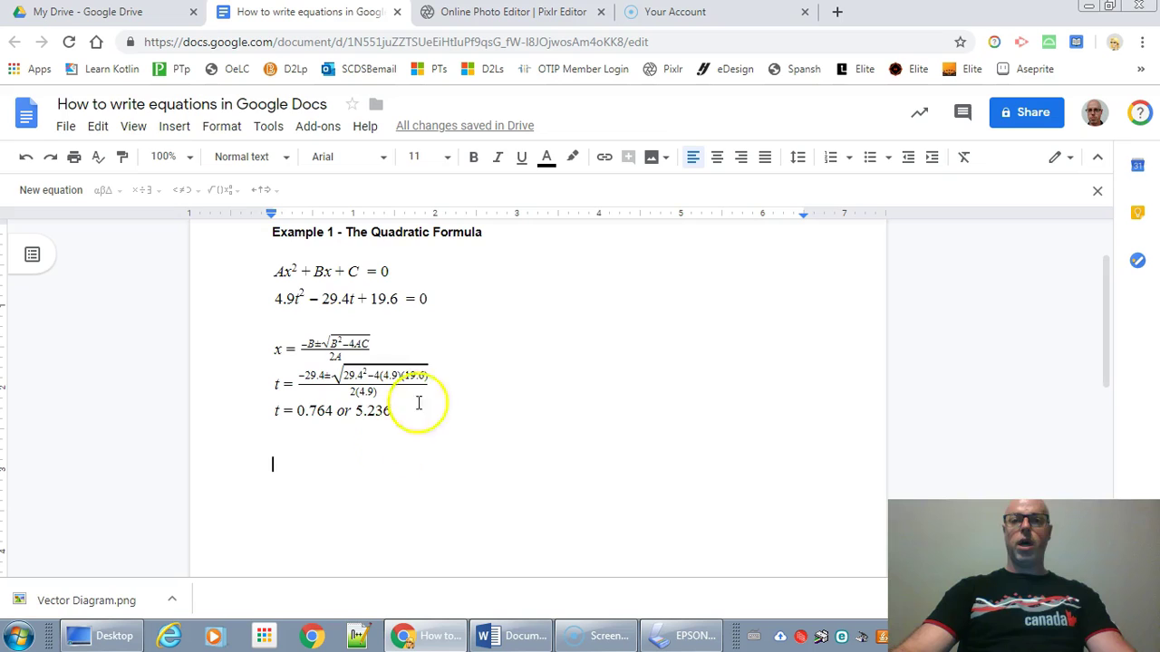
pyautogui.click(175, 126)
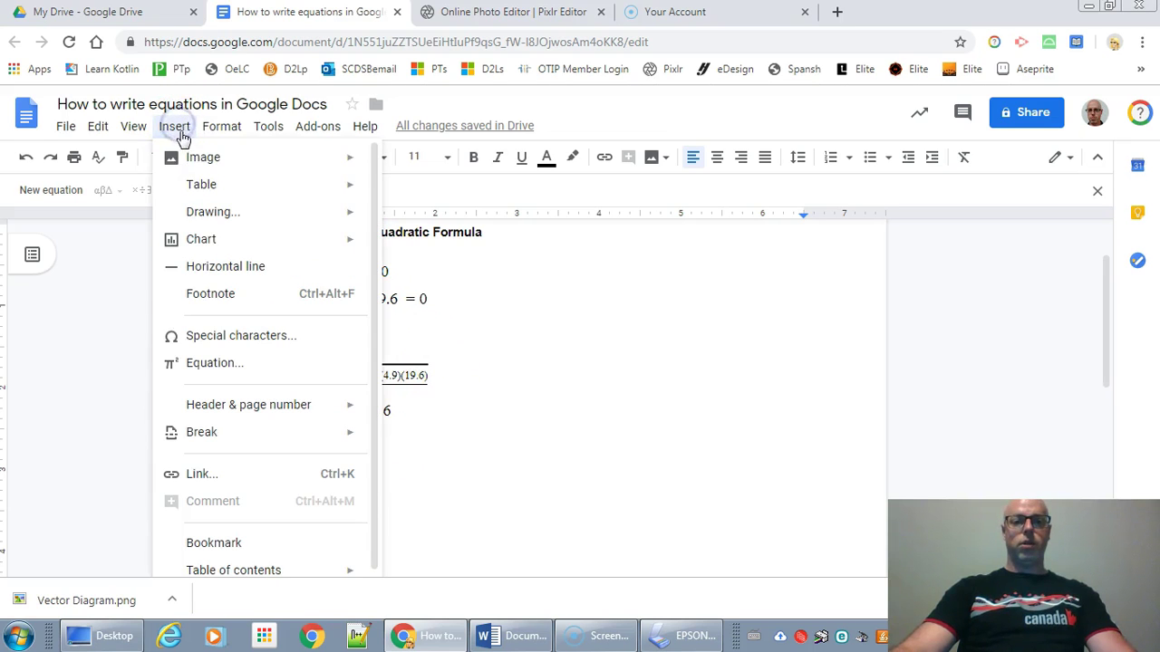
pyautogui.click(207, 363)
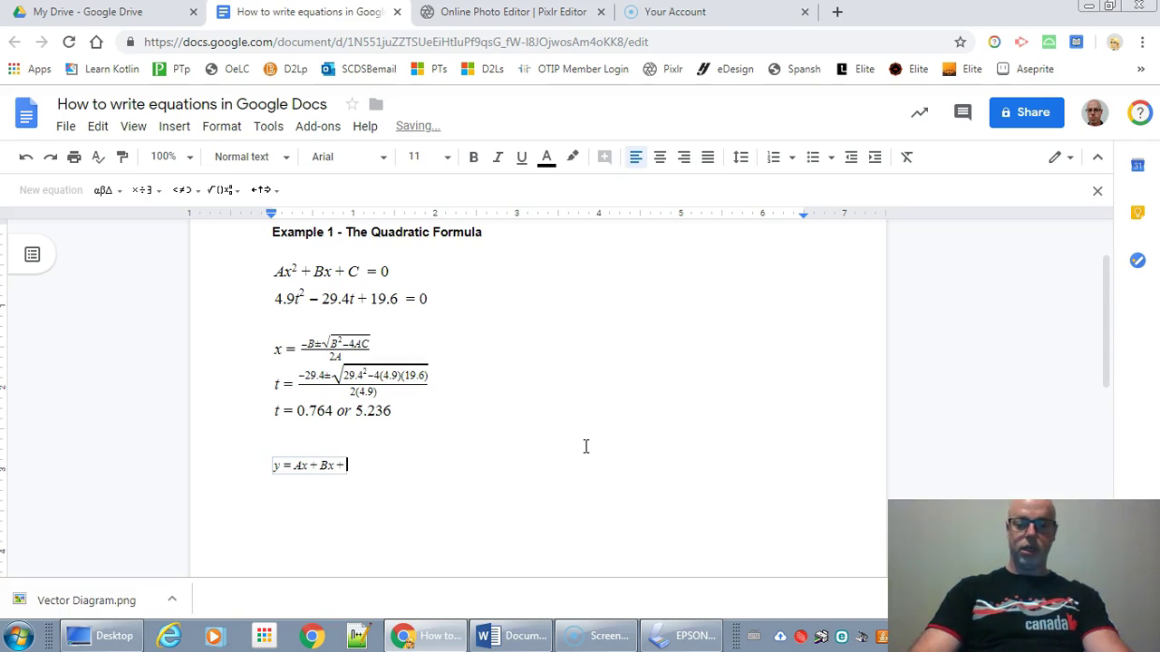
# Try to add a superscript 2 to the x after A using the superscript template
pyautogui.click(309, 465)
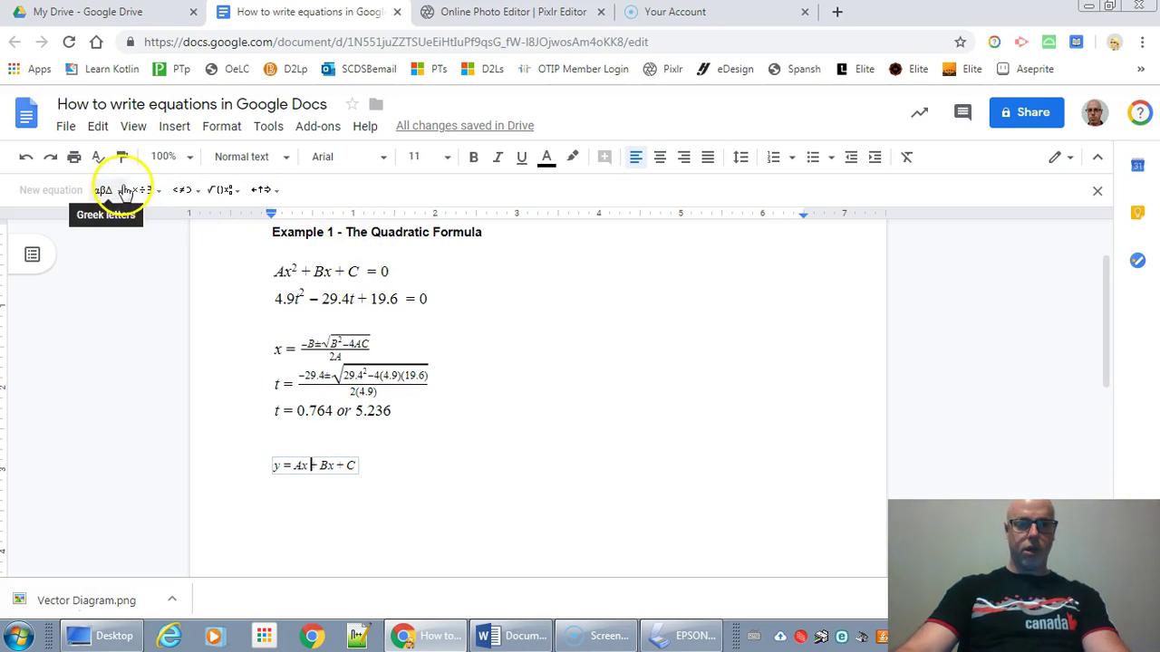
pyautogui.click(232, 191)
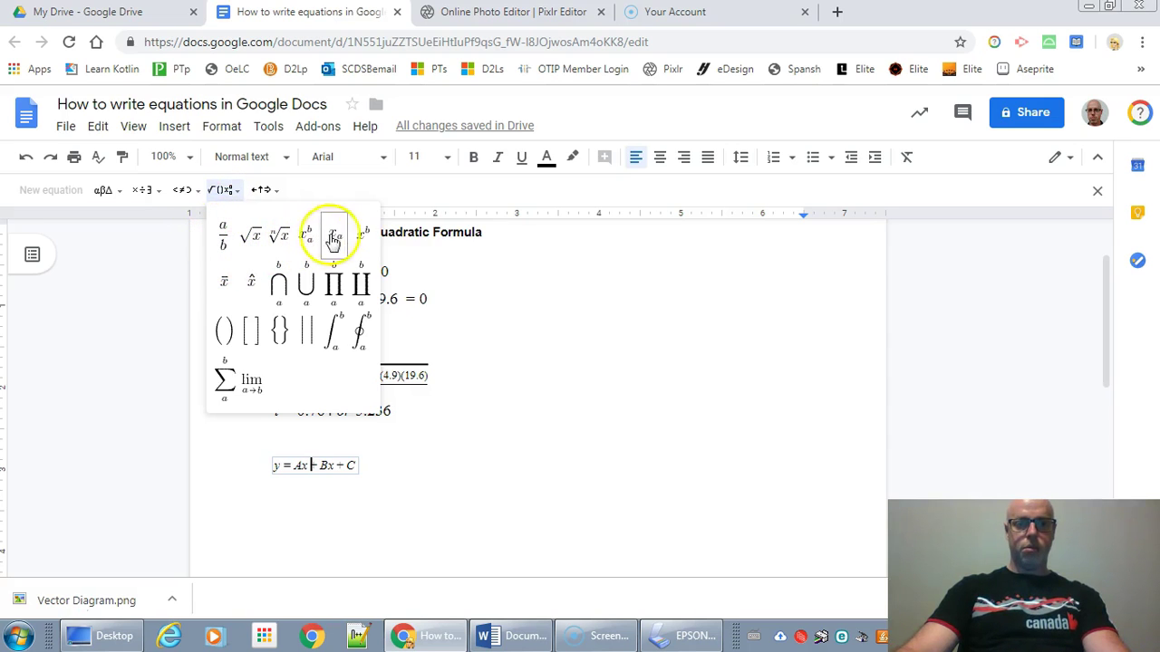
pyautogui.click(362, 237)
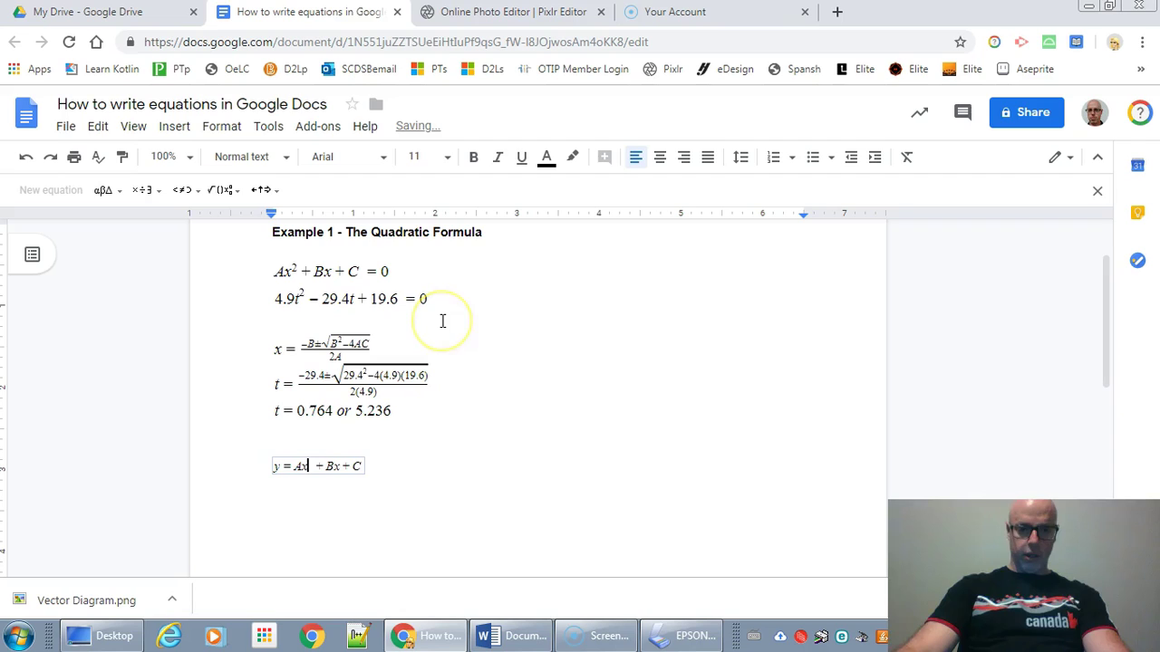
pyautogui.write('2')
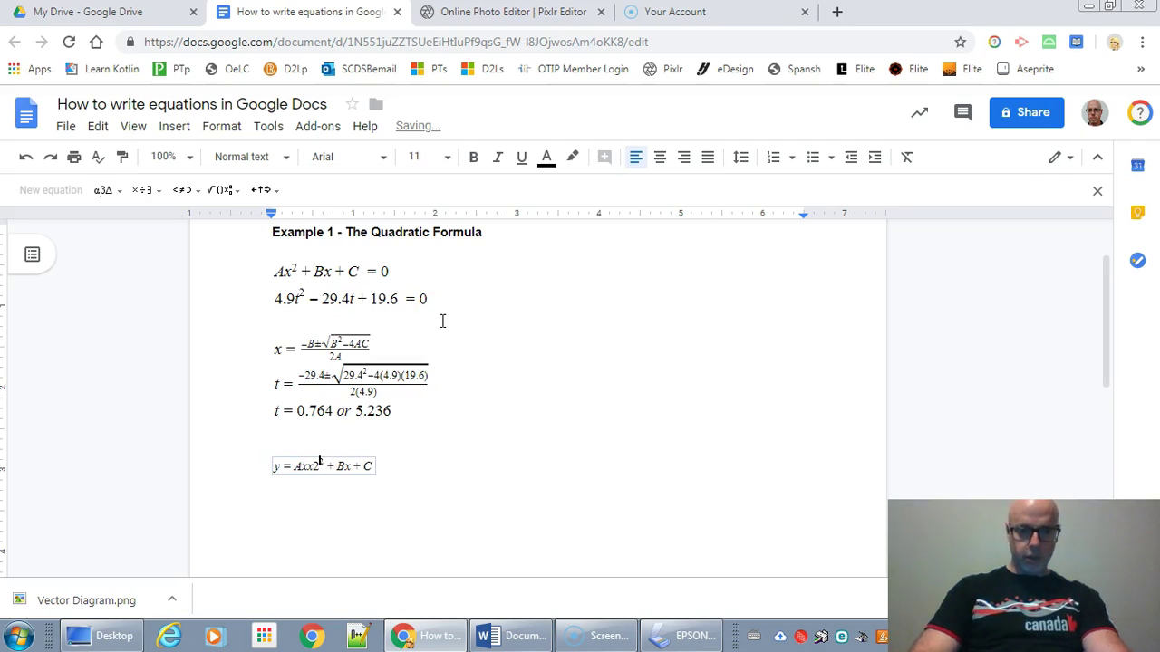
# Delete the faulty x term after A, replace it with a superscript template holding base x and exponent 2, and leave the equation
pyautogui.press('BackSpace')
pyautogui.press('BackSpace')
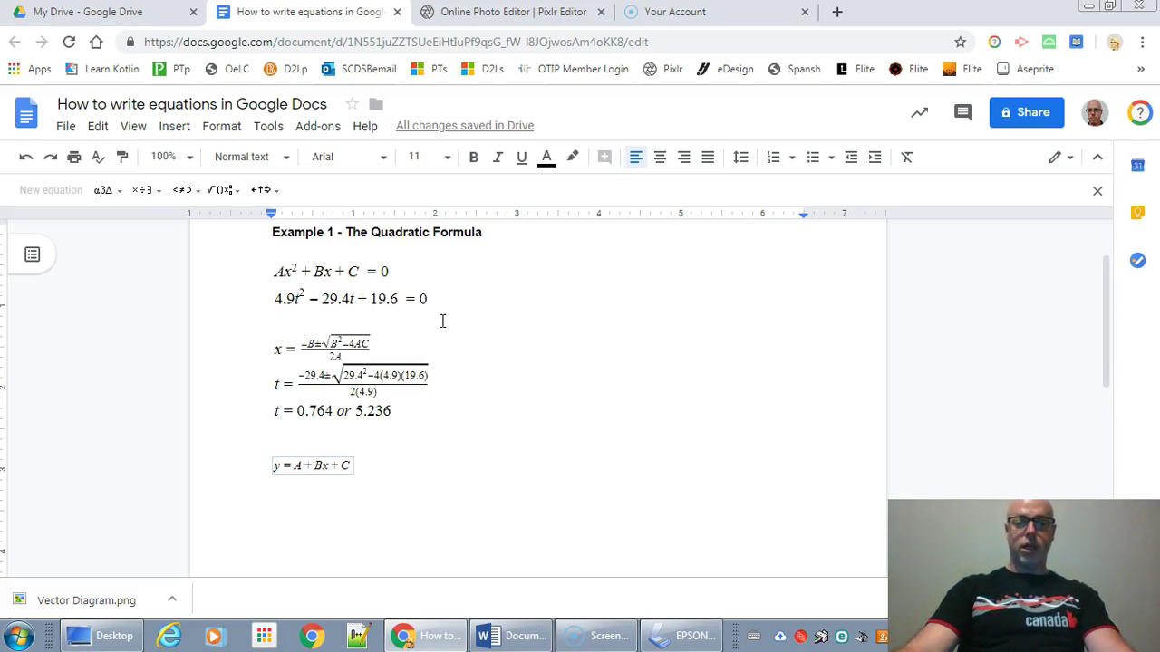
pyautogui.click(229, 191)
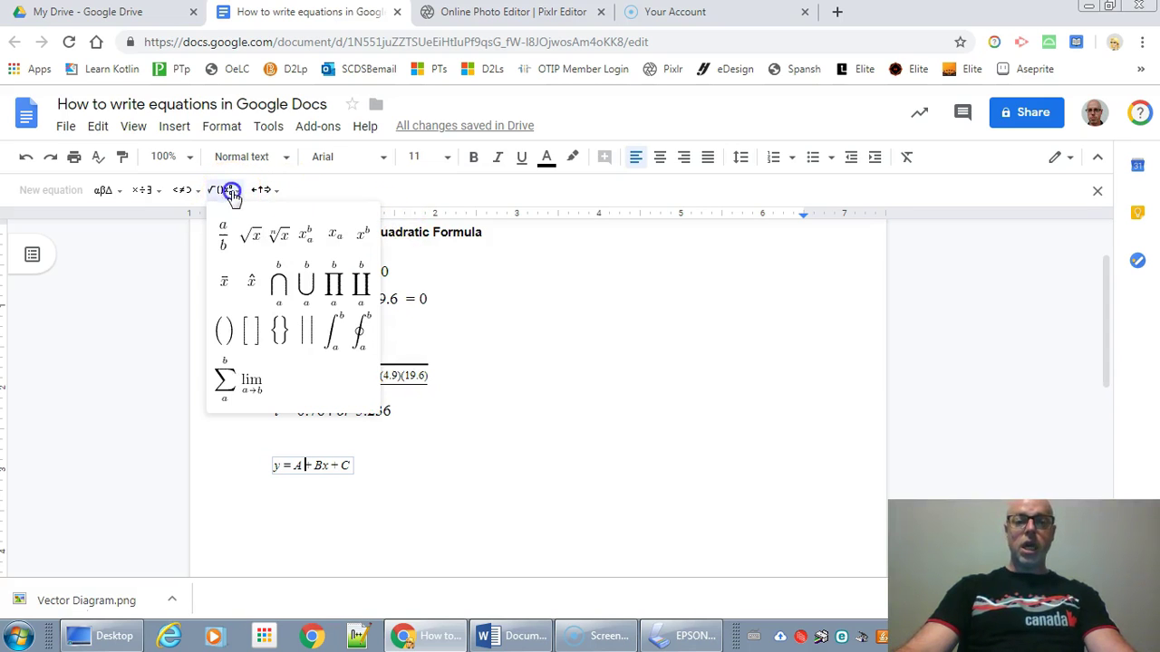
pyautogui.click(364, 235)
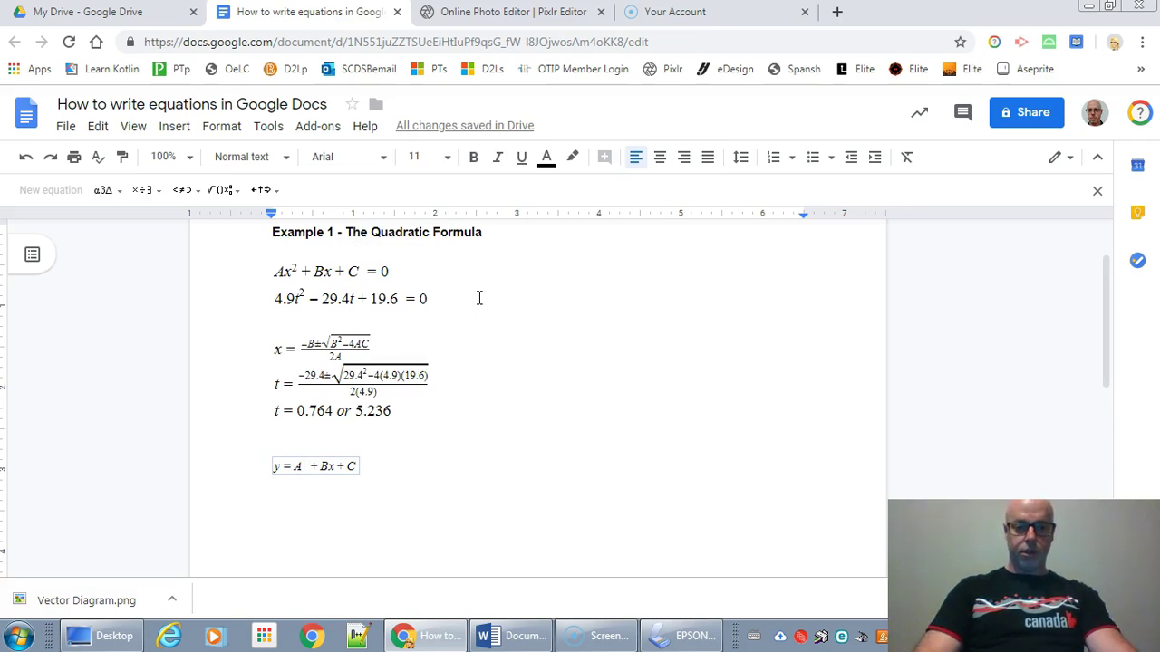
pyautogui.write('2')
pyautogui.write('x')
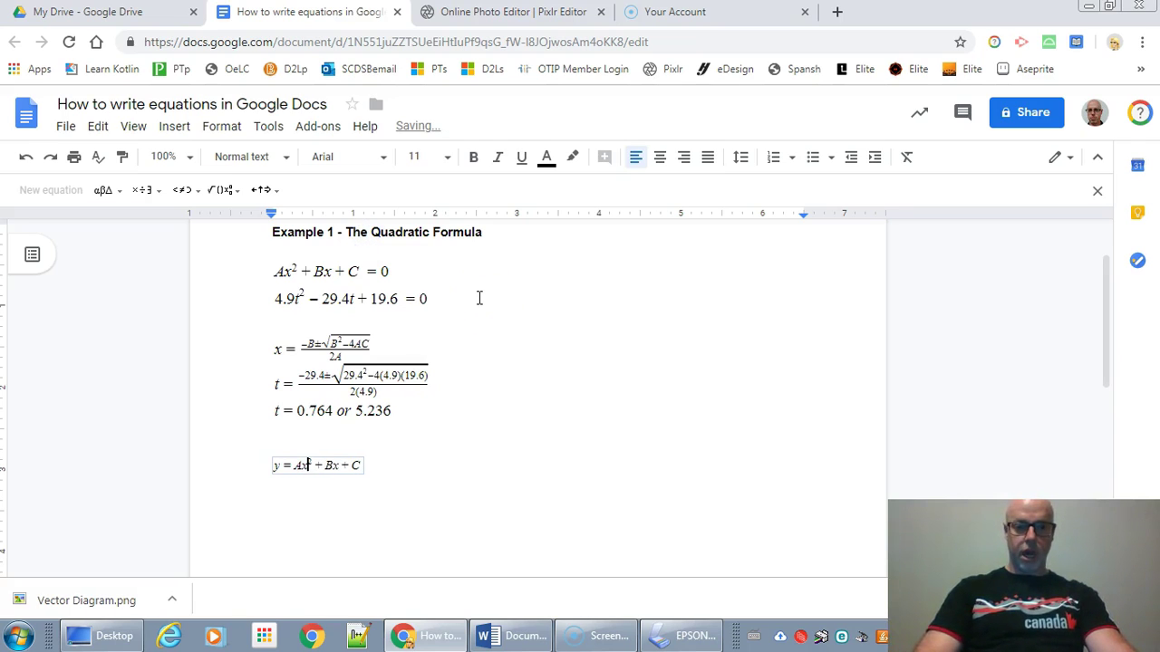
pyautogui.press('End')
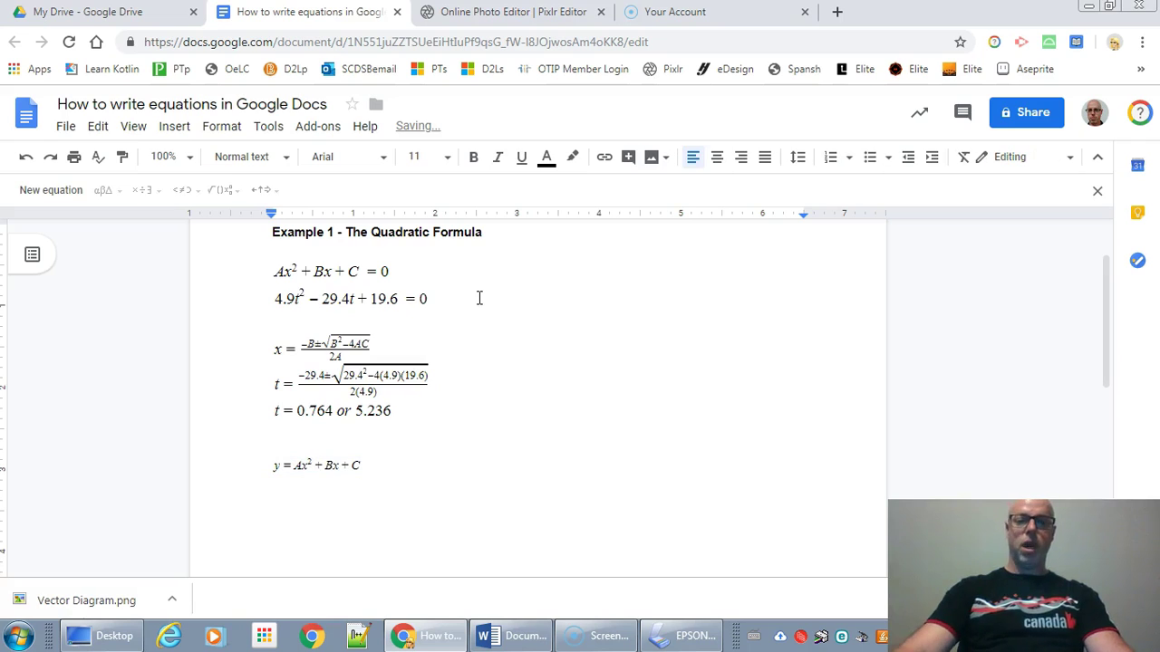
pyautogui.click(486, 375)
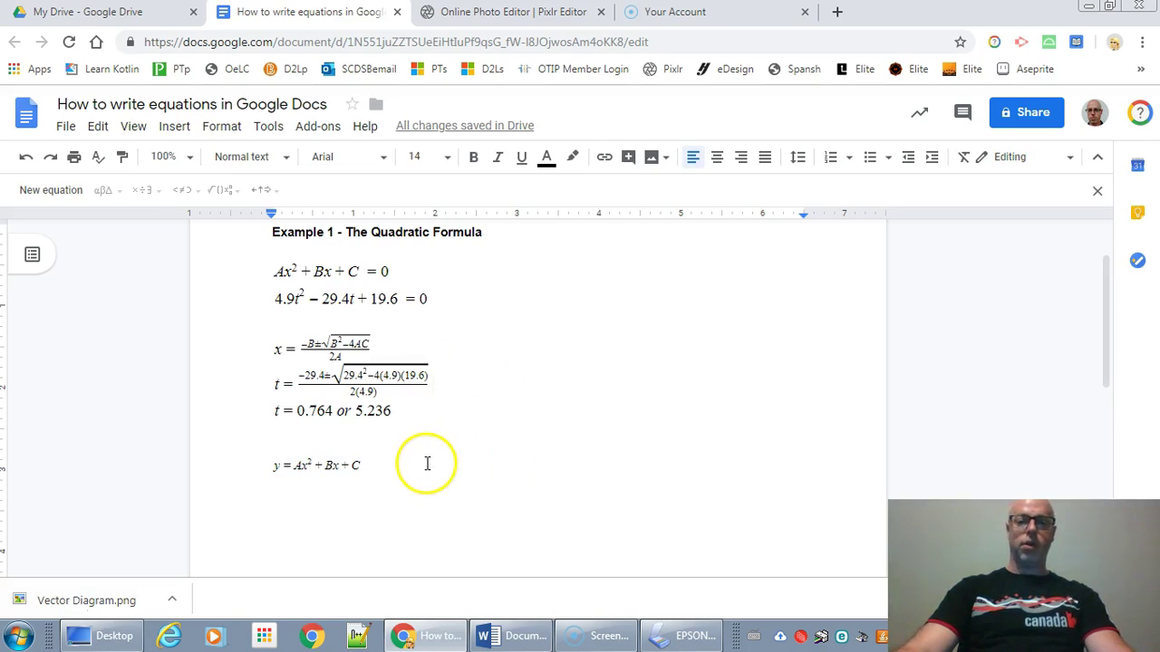